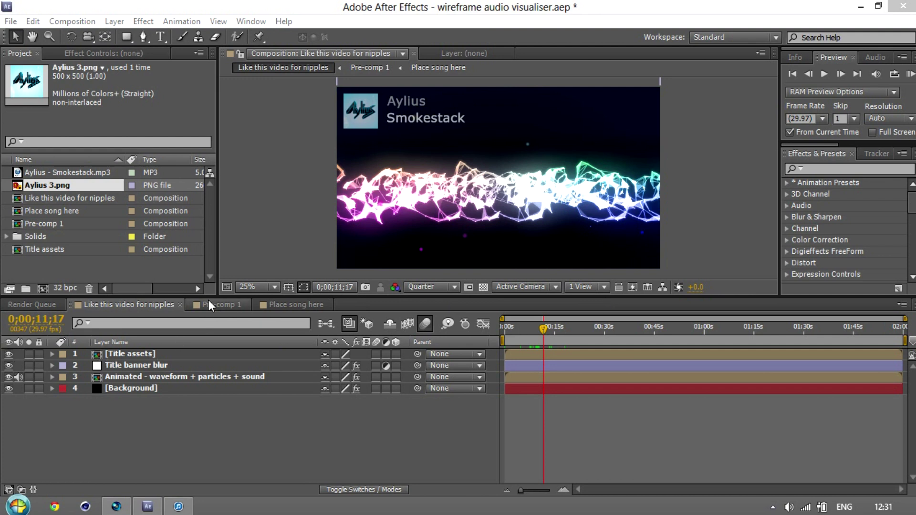
left_click(269, 305)
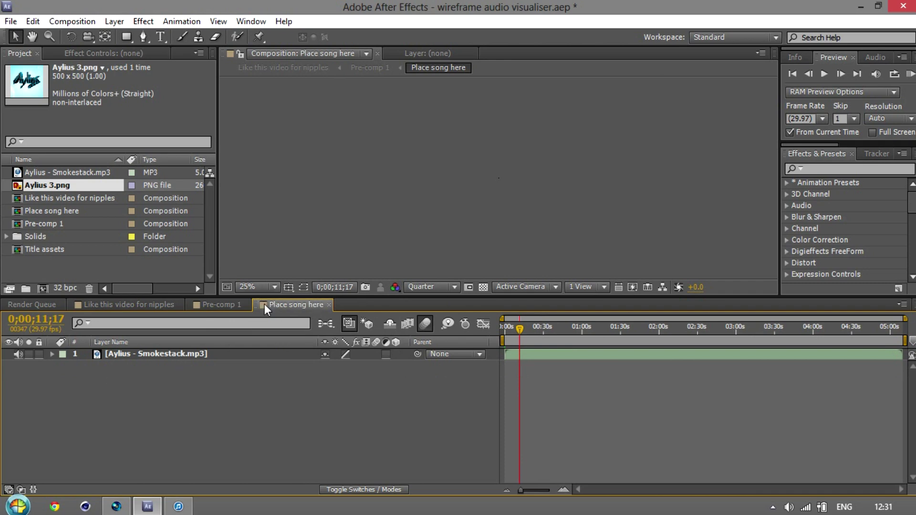
left_click(176, 358)
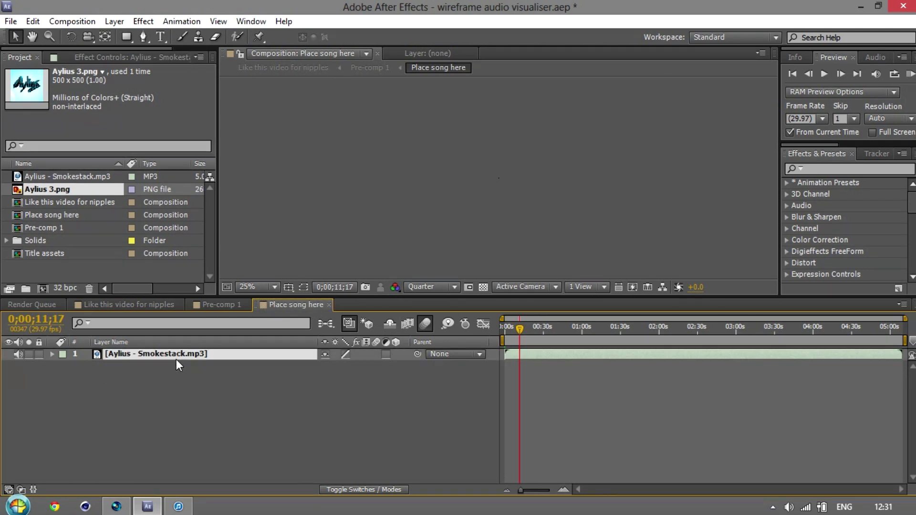
left_click(141, 304)
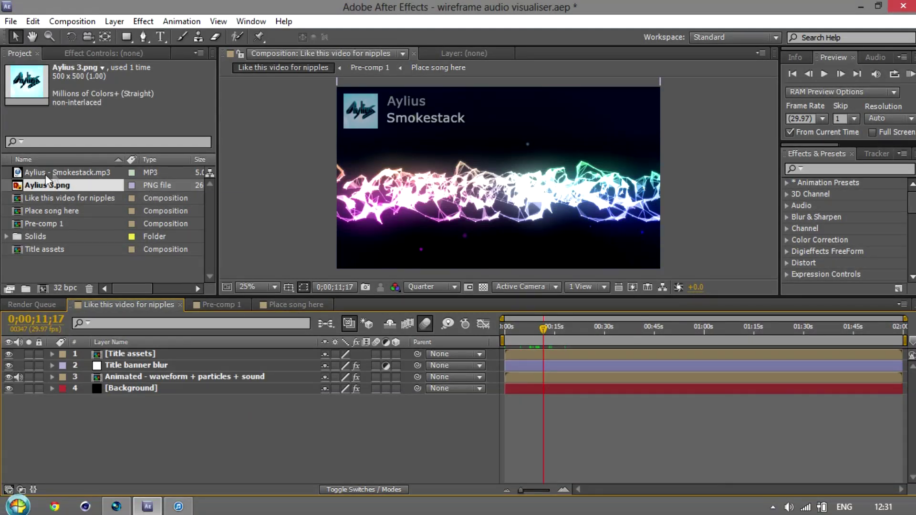
right_click(78, 170)
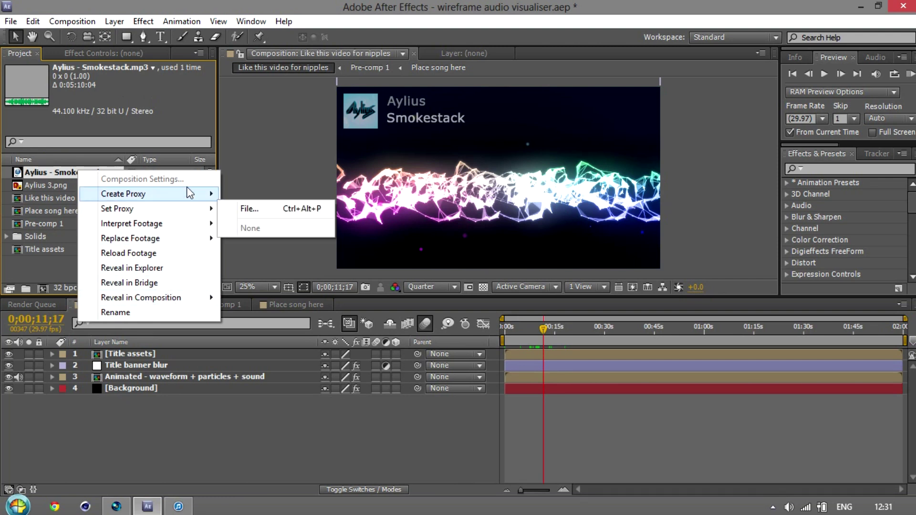
Replace the Aylius song with Music > August 2013 > Far Too Loud - Drop The Bomb.mp3 and view the song composition
mouse_move(185, 200)
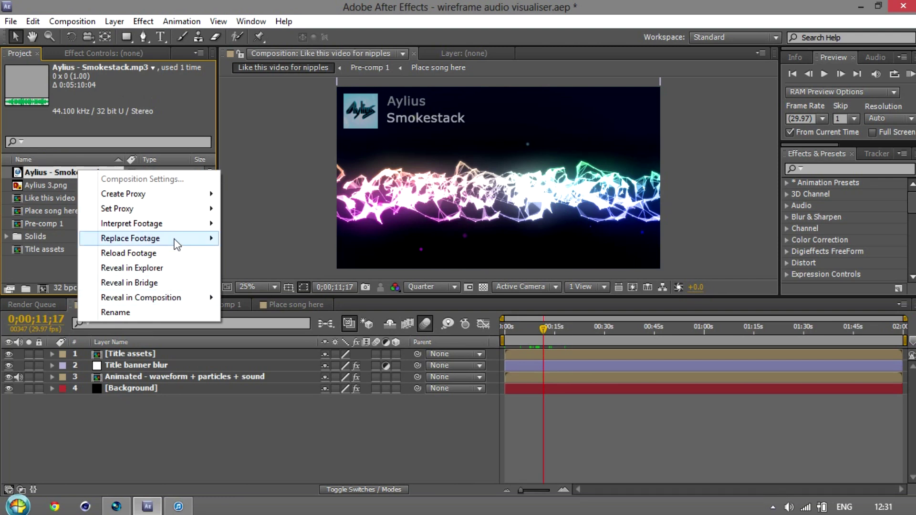
mouse_move(178, 242)
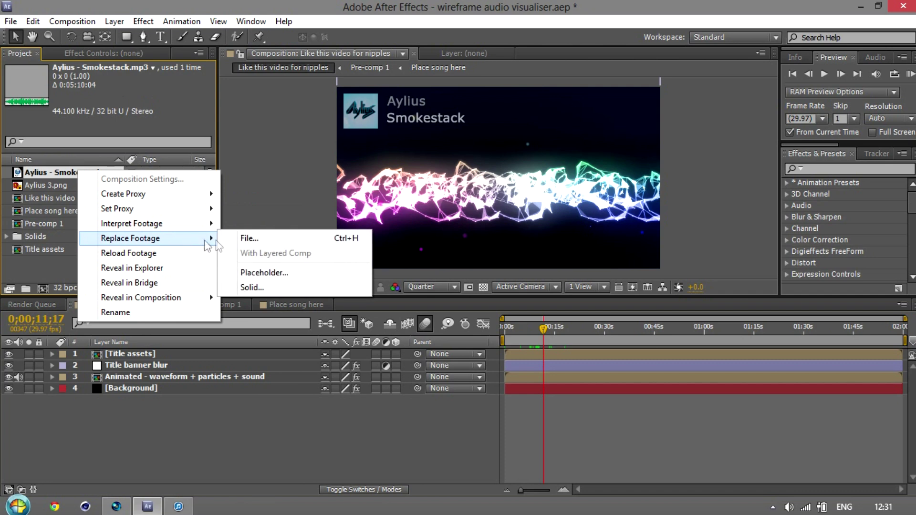
left_click(230, 241)
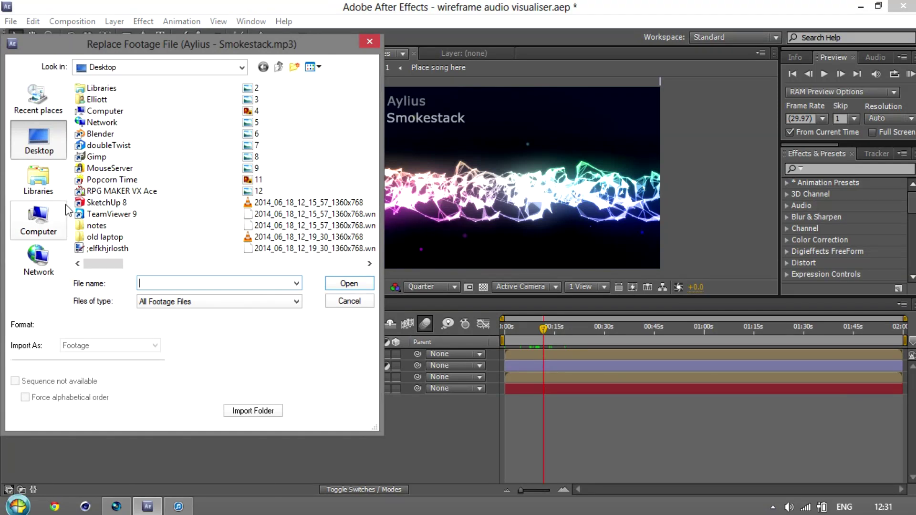
left_click(51, 193)
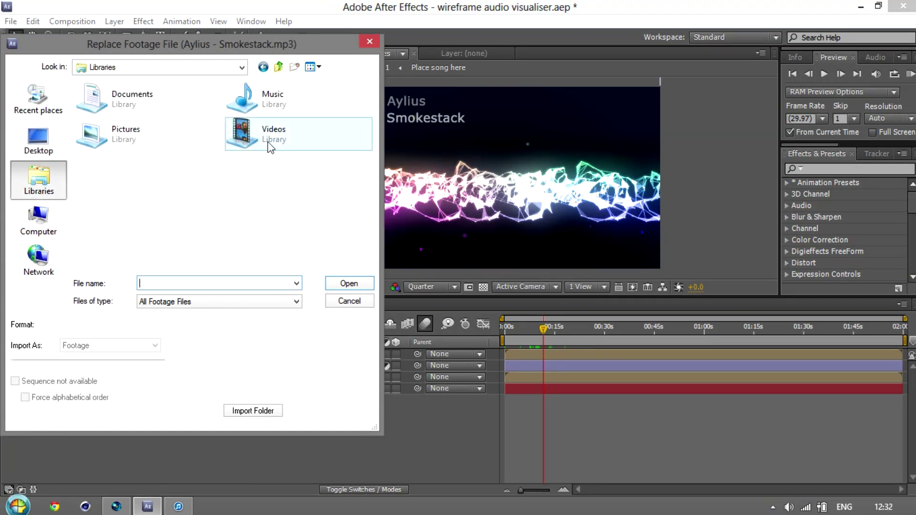
double_click(285, 116)
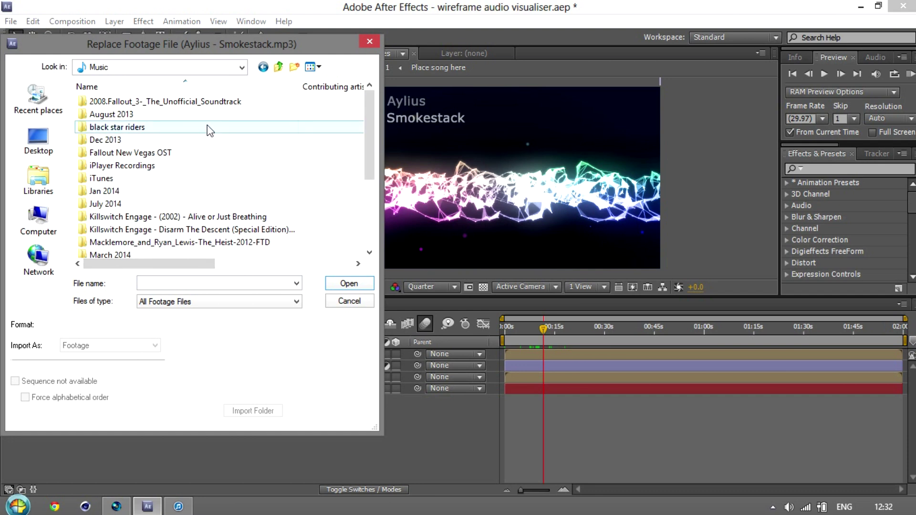
double_click(196, 115)
scroll(180, 153, "down", 8)
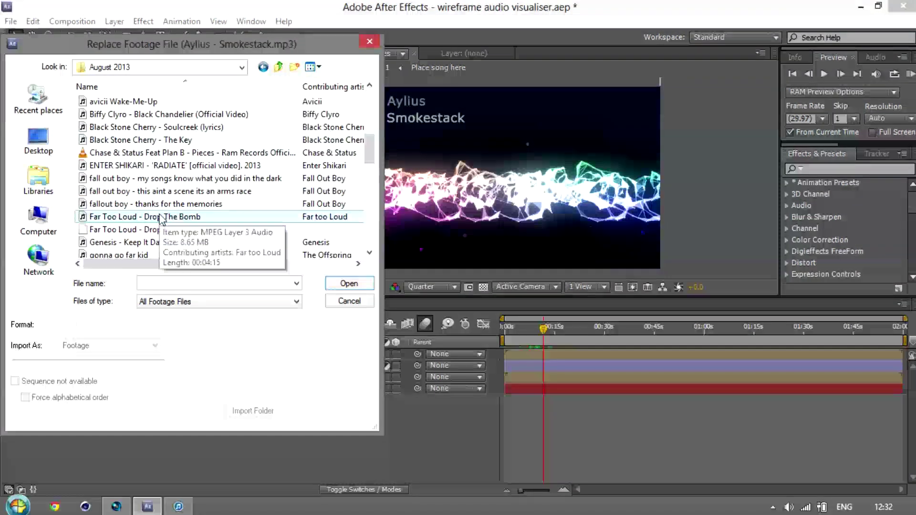
double_click(159, 216)
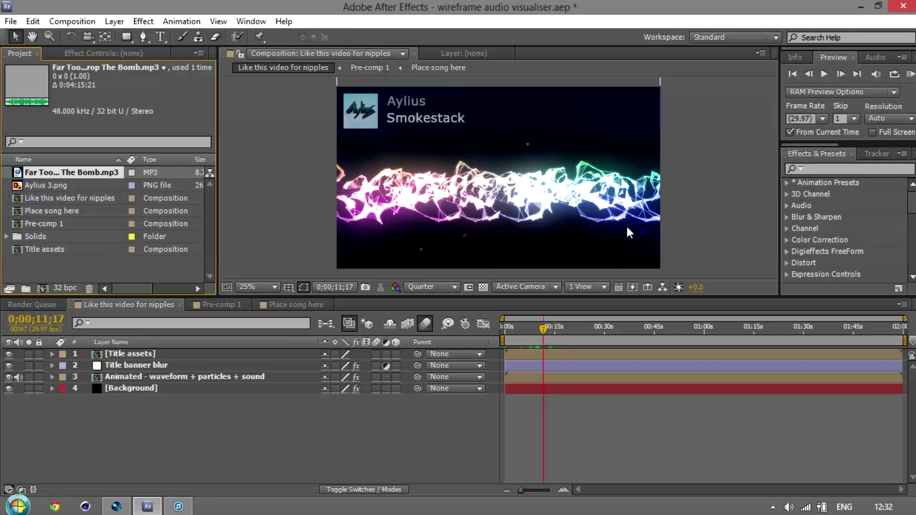
left_click(272, 305)
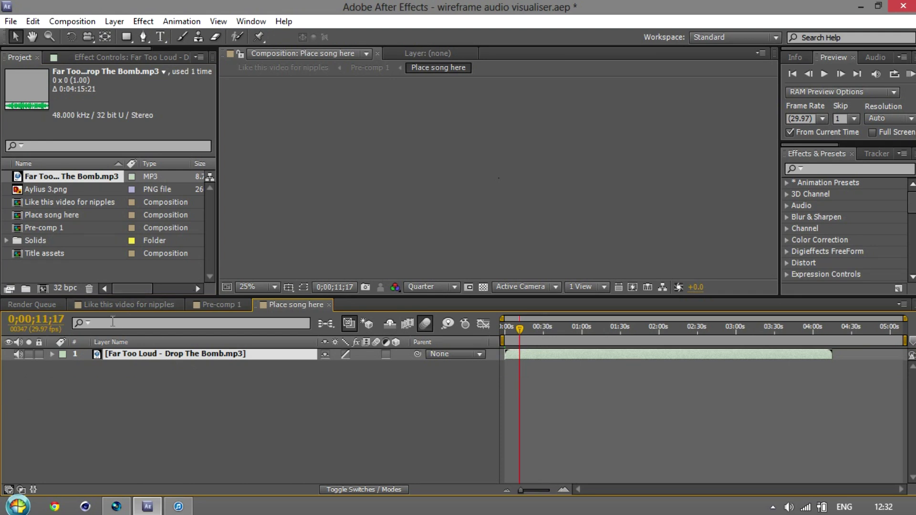
Review Pre-comp 1's layers, selecting the Audio Amplitude layer, switching through the main comp and back
left_click(122, 307)
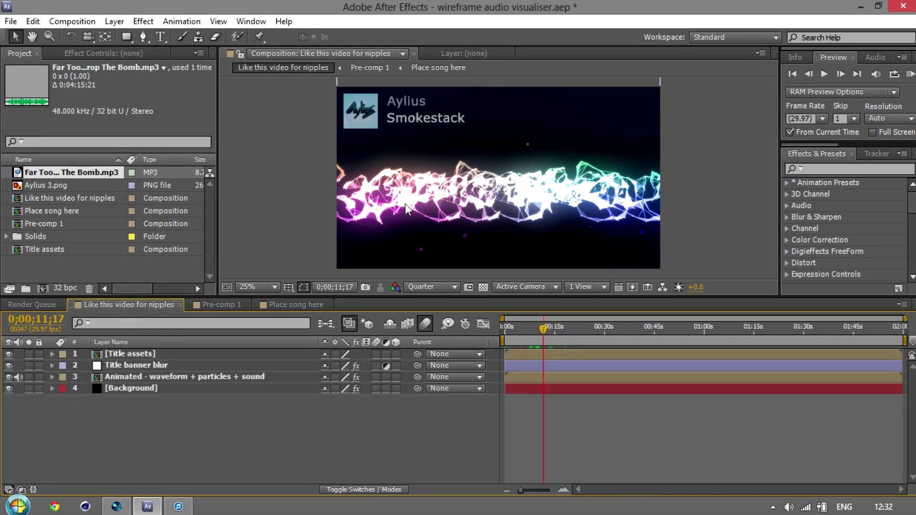
left_click(222, 306)
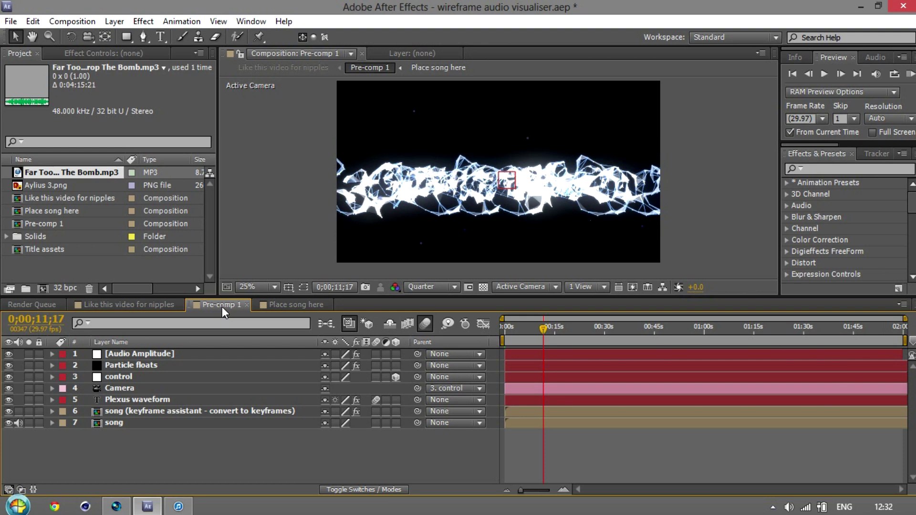
left_click(137, 354)
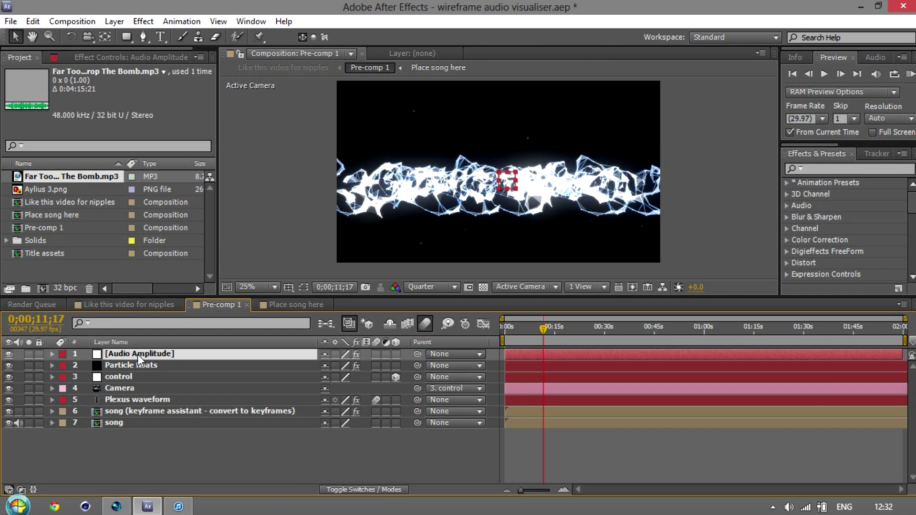
left_click(162, 306)
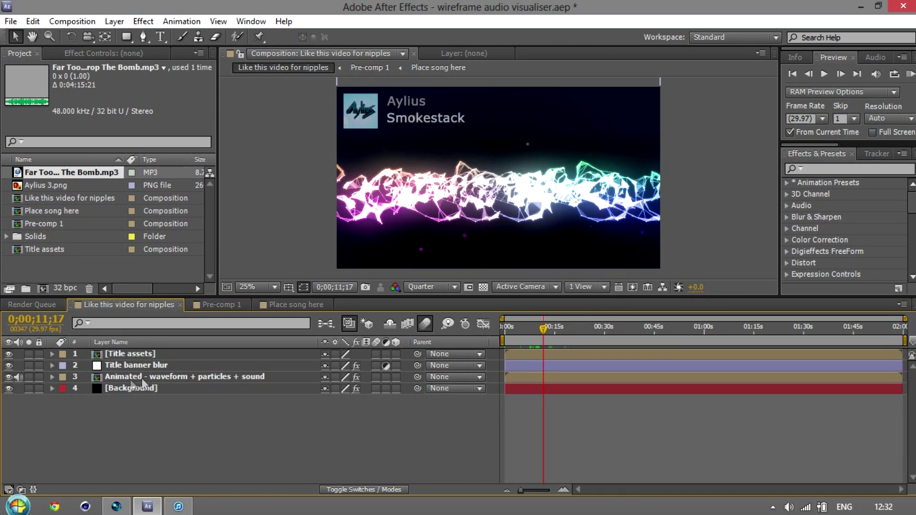
left_click(235, 305)
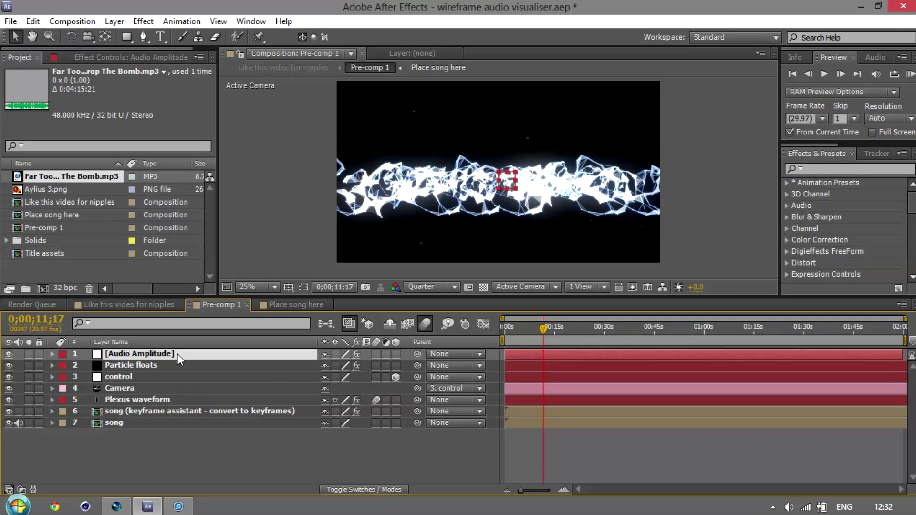
Delete the Audio Amplitude layer, accept the expression warning, and expand the song layer's Bass & Treble effect
key("Delete")
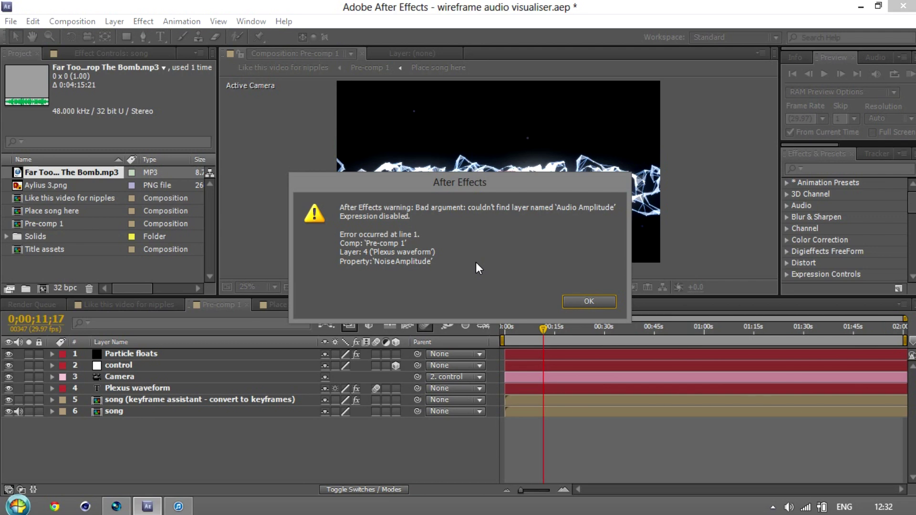
left_click(608, 300)
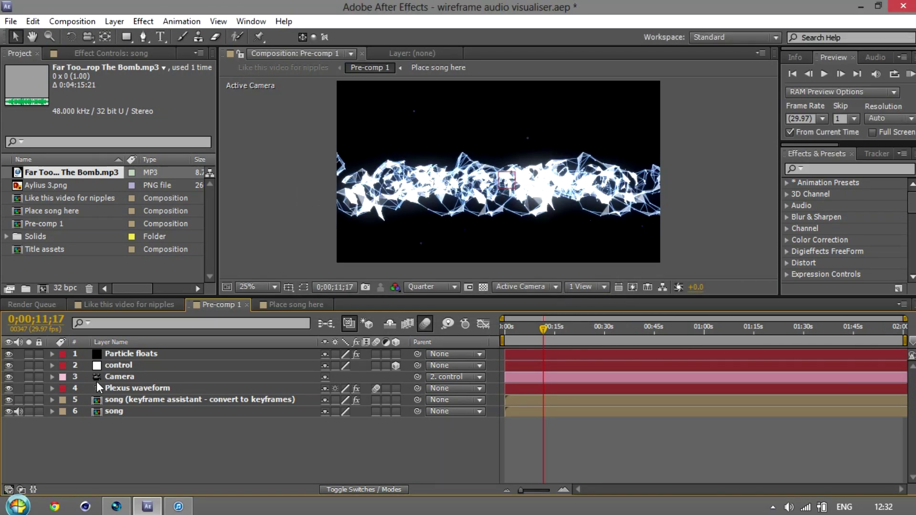
right_click(128, 400)
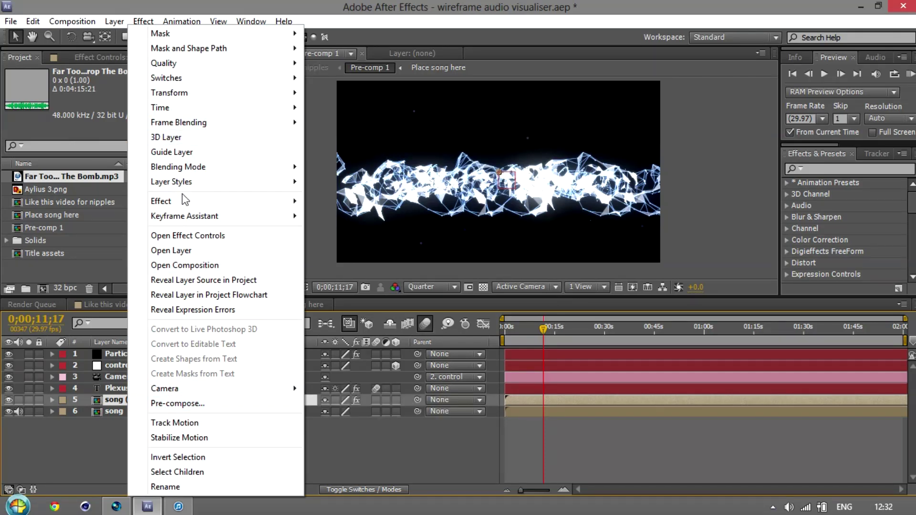
left_click(99, 446)
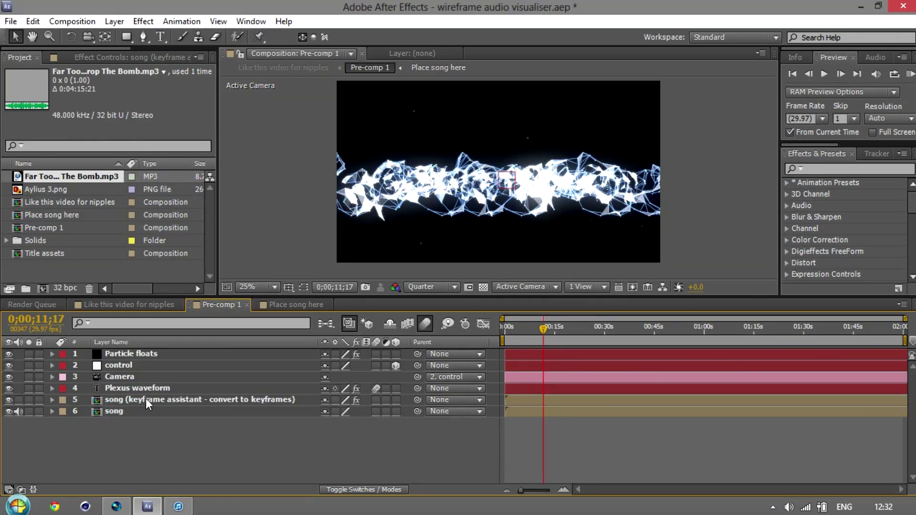
left_click(51, 400)
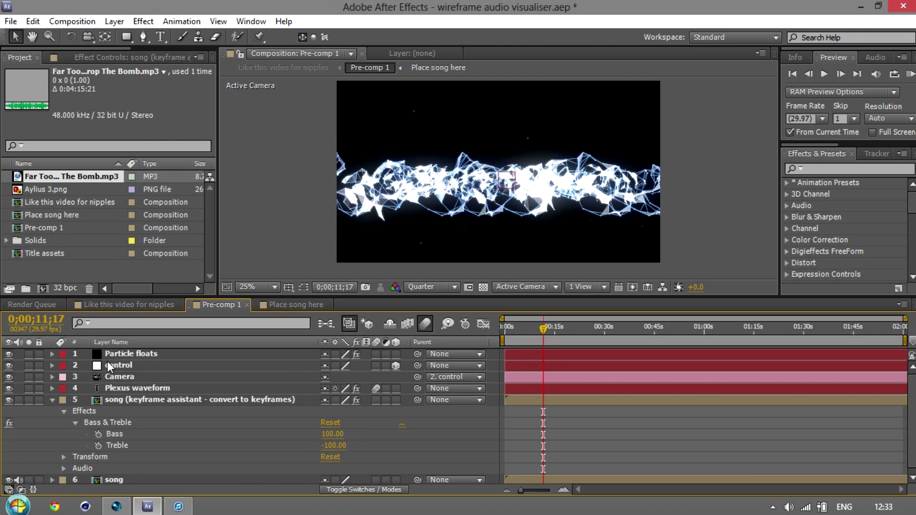
Run Keyframe Assistant > Convert Audio to Keyframes on the song layer to create a new Audio Amplitude layer
left_click(53, 400)
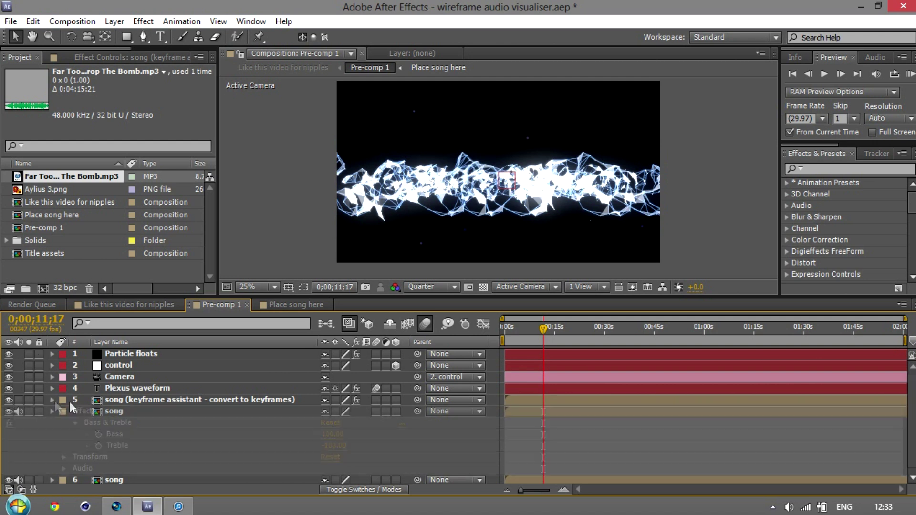
right_click(114, 402)
left_click(107, 402)
right_click(108, 403)
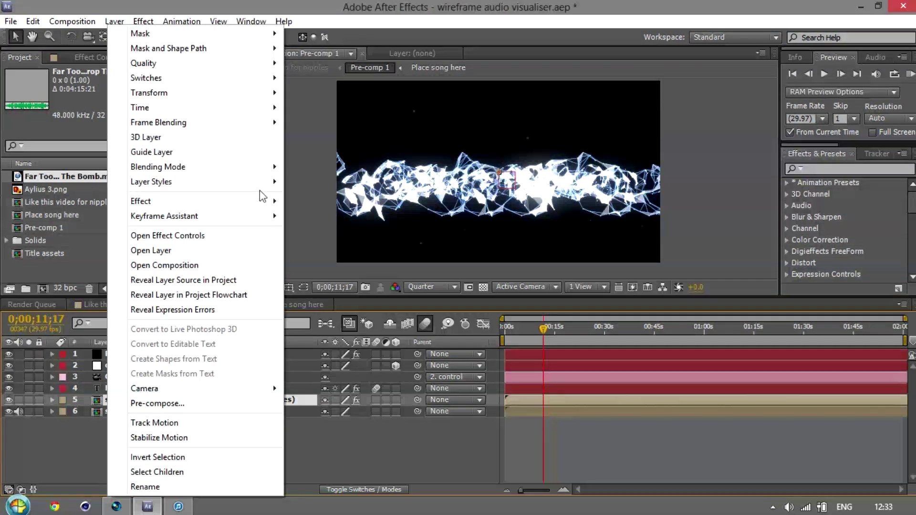
mouse_move(256, 220)
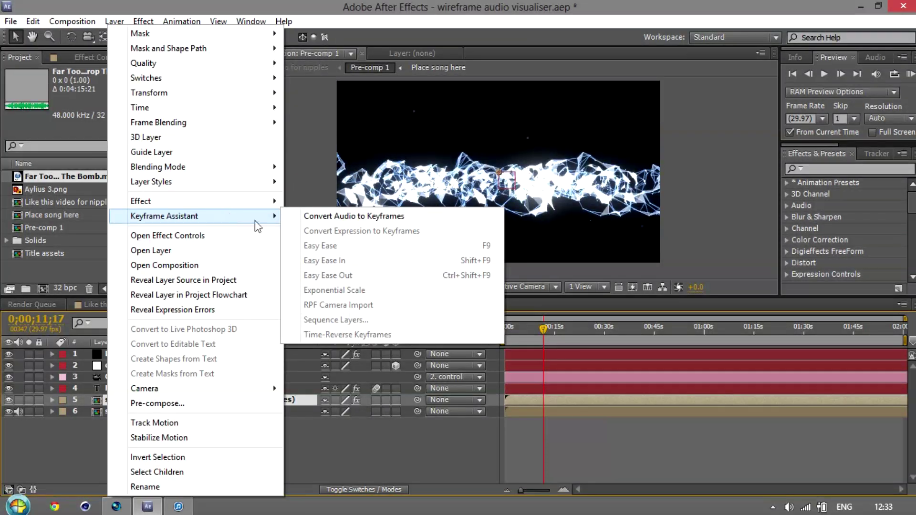
left_click(343, 217)
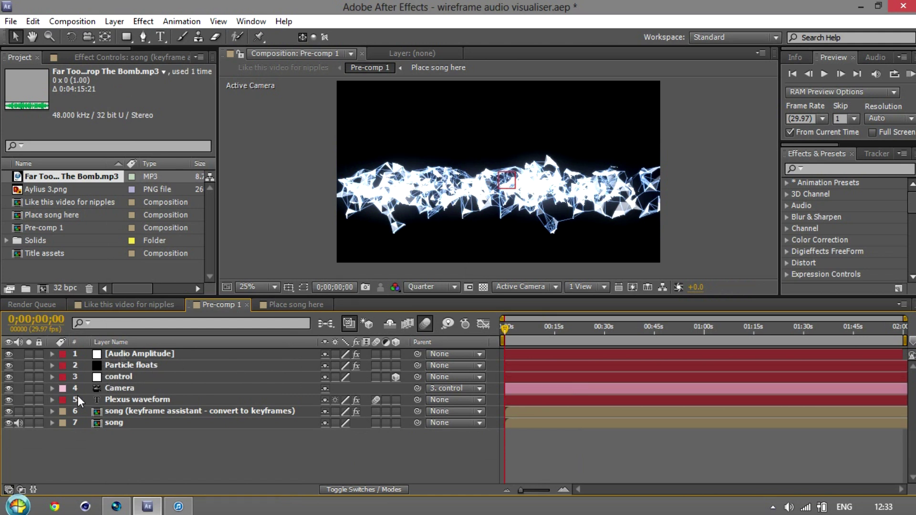
Re-commit the Plexus waveform's Noise Amplitude expression and test it by scrubbing to about 15 seconds
left_click(52, 399)
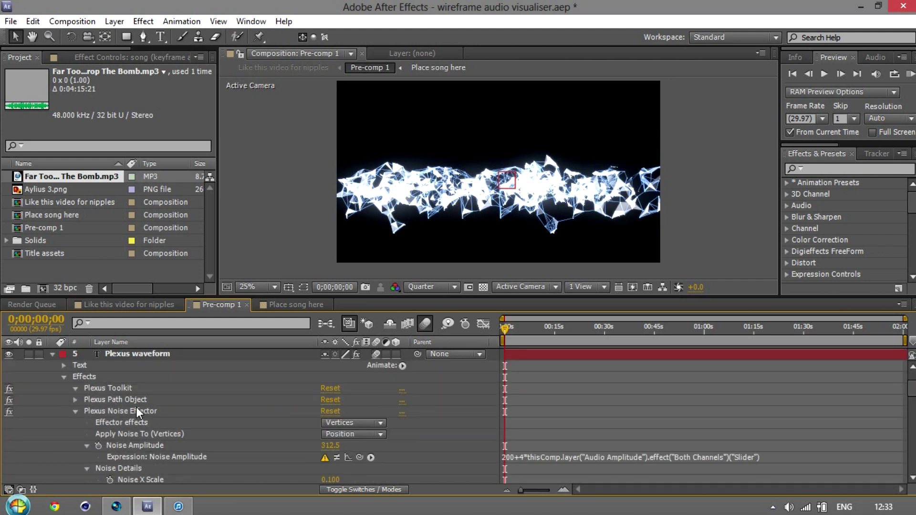
scroll(252, 402, "down", 1)
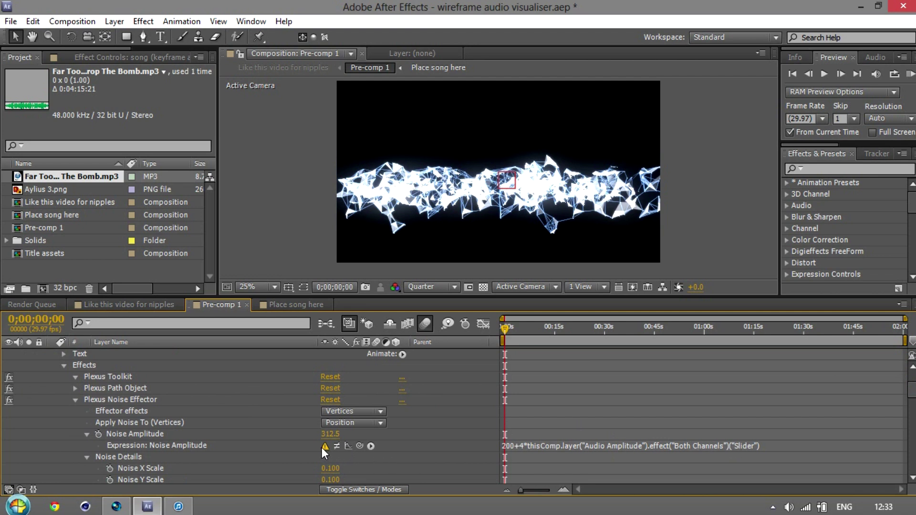
left_click(551, 448)
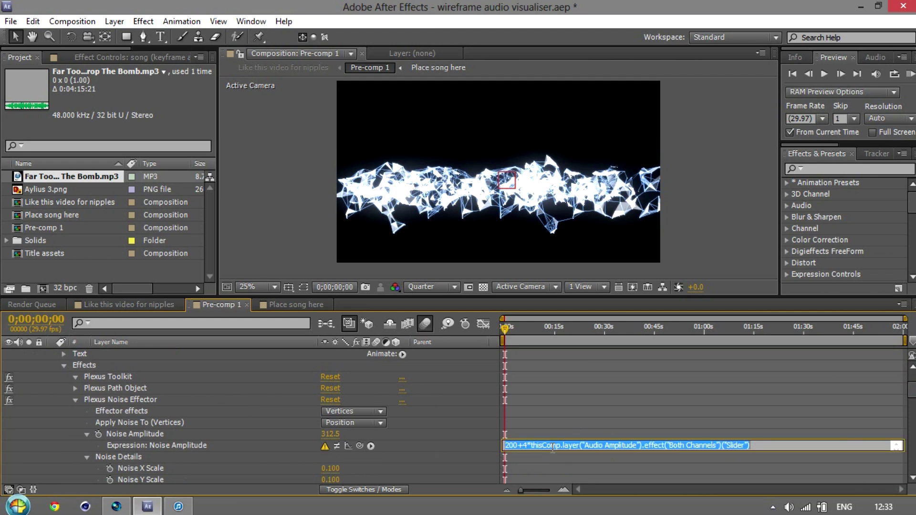
left_click(469, 444)
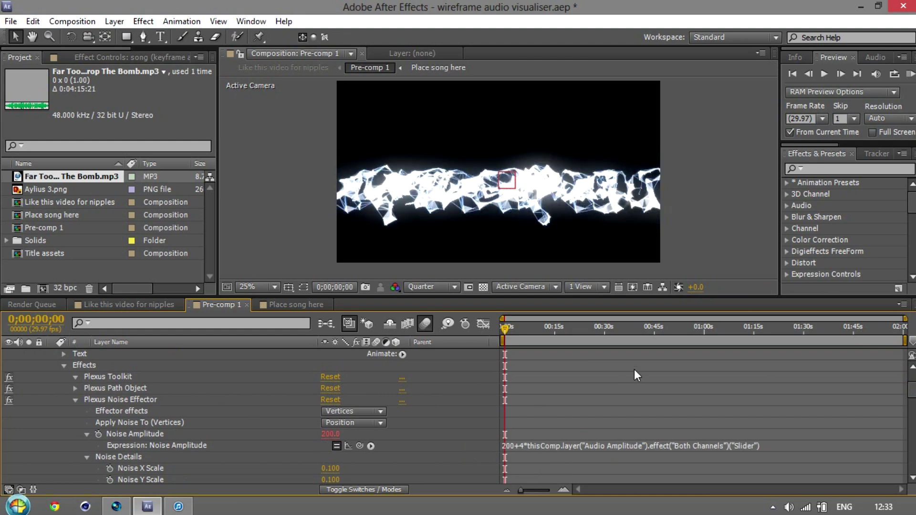
left_click(557, 326)
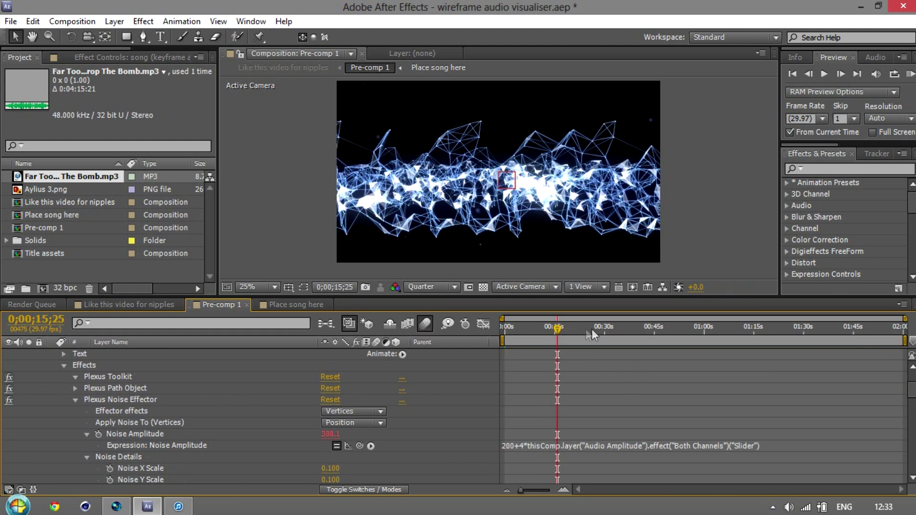
left_click(504, 329)
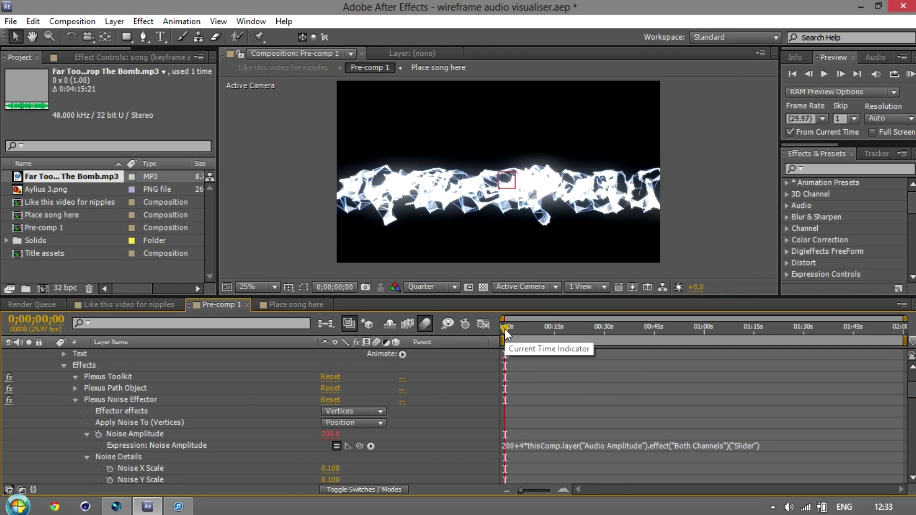
Collapse the Plexus waveform layer, return to the main composition and select the Title assets layer
scroll(188, 450, "up", 2)
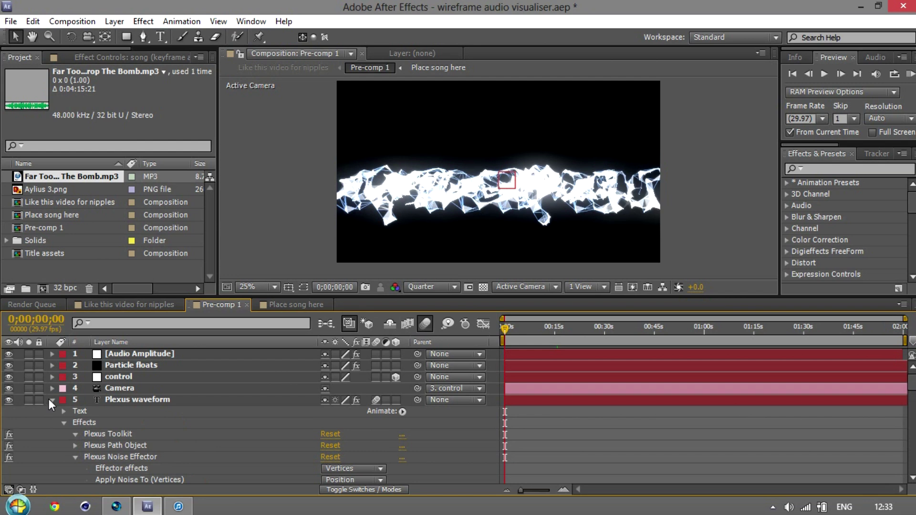
left_click(51, 399)
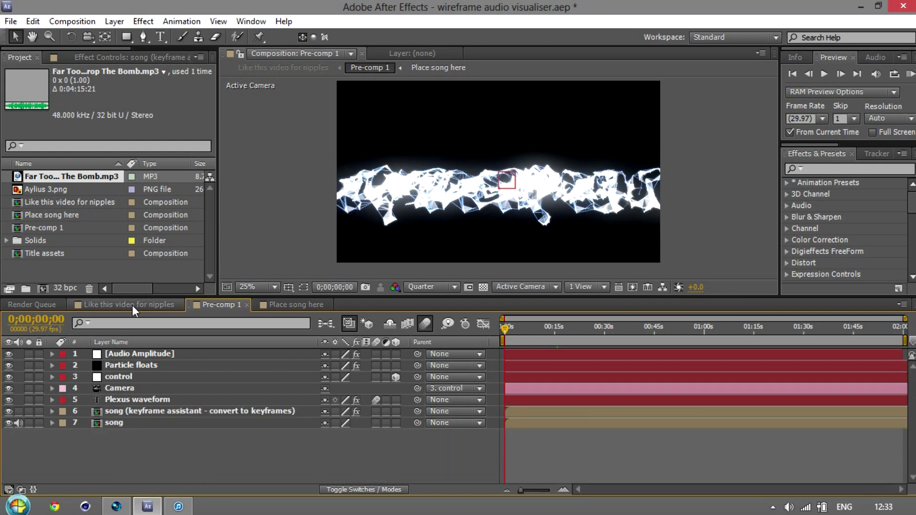
left_click(132, 306)
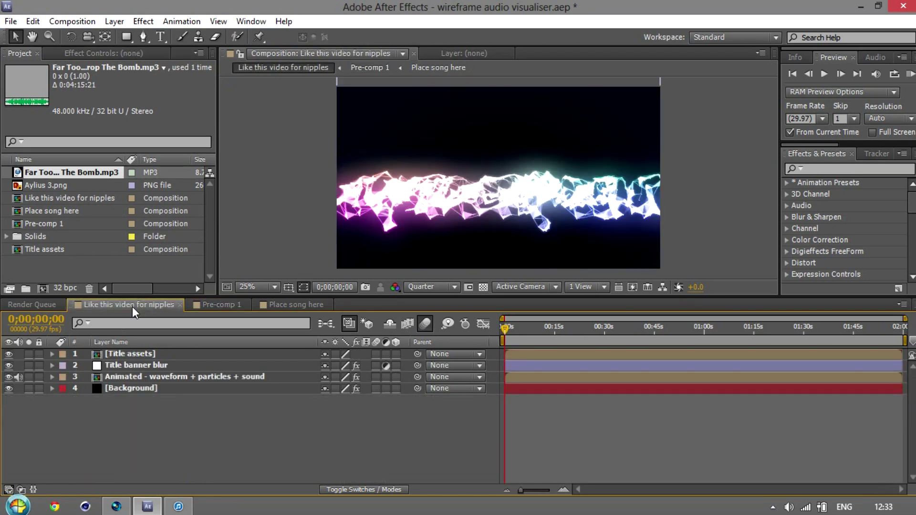
left_click(137, 355)
At 0;00;10;22, replace Aylius 3.png with Desktop's far too loud drop bomb.jpg, then open Title assets
left_click(539, 327)
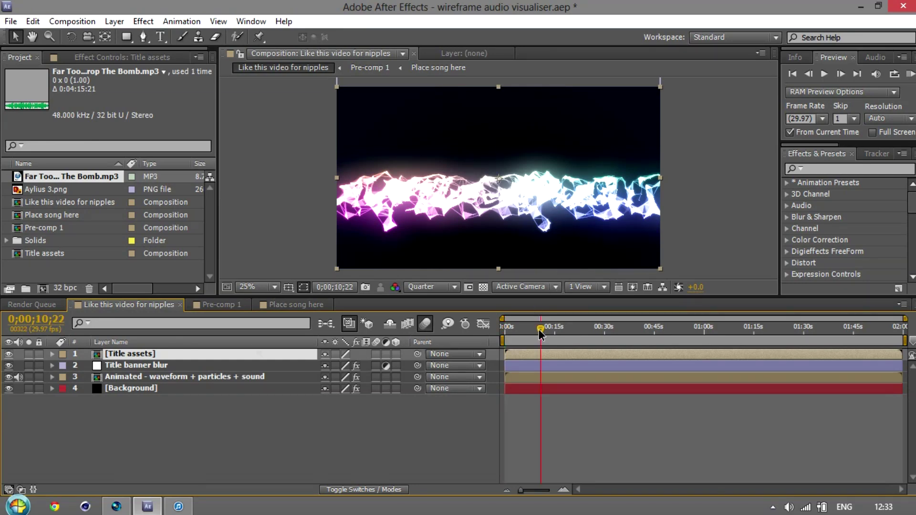
left_click(63, 189)
right_click(54, 192)
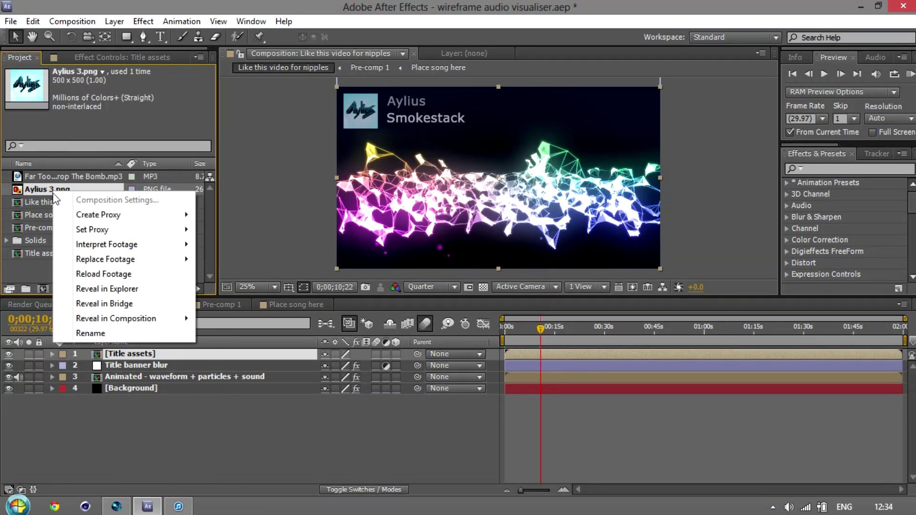
mouse_move(146, 260)
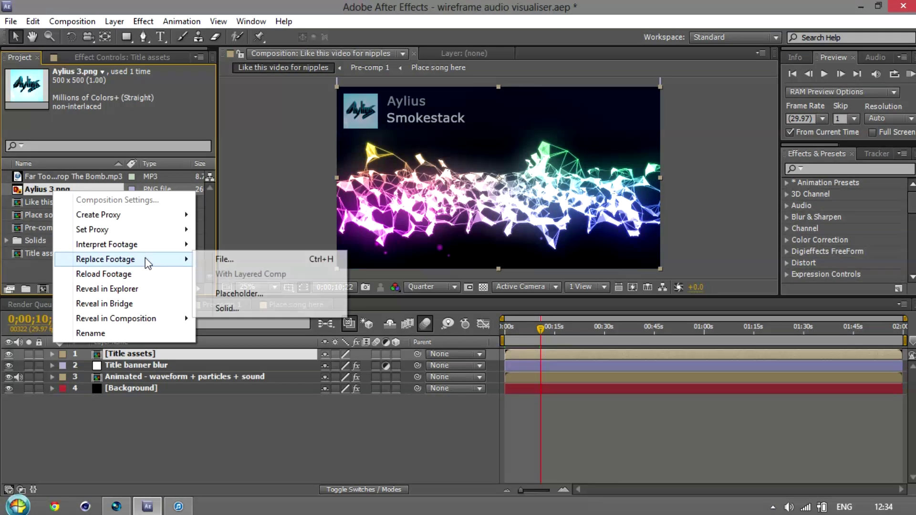
left_click(233, 259)
left_click(38, 140)
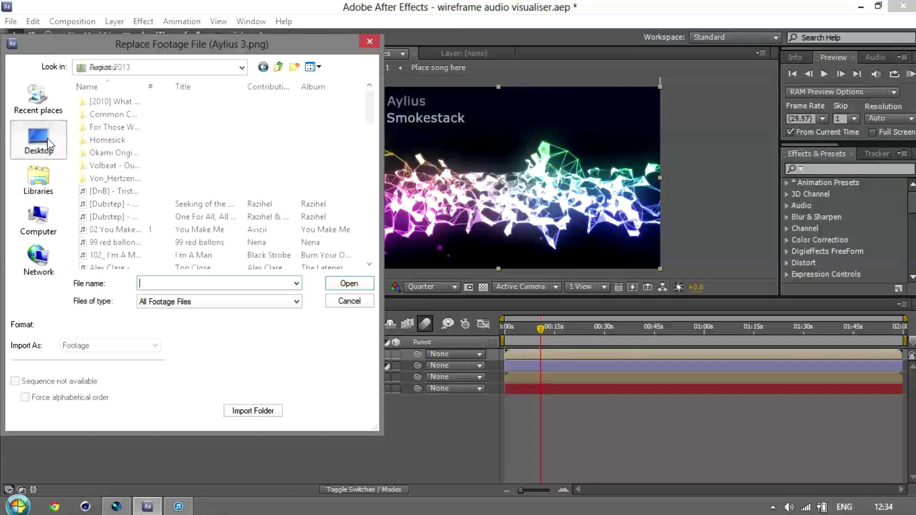
type("f")
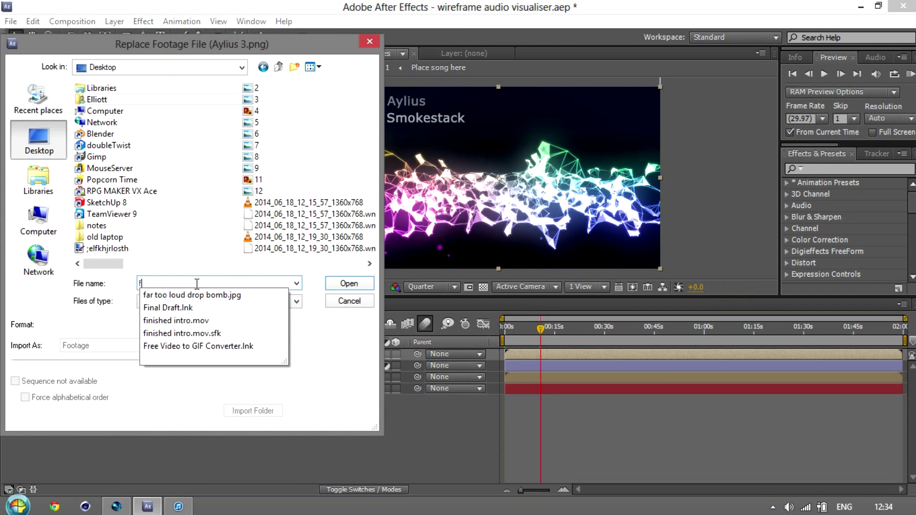
left_click(215, 295)
left_click(352, 284)
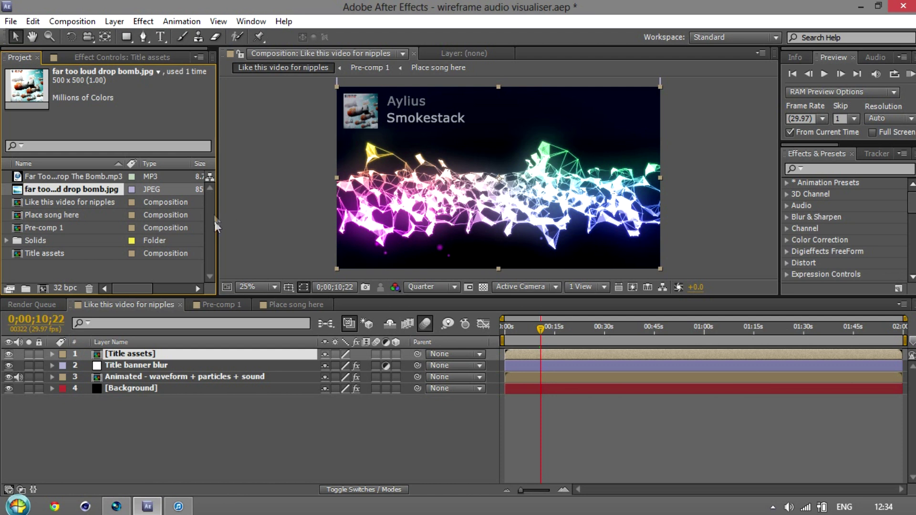
double_click(170, 353)
Retype the song title text as 'Drop the Bomb'
left_click(144, 356)
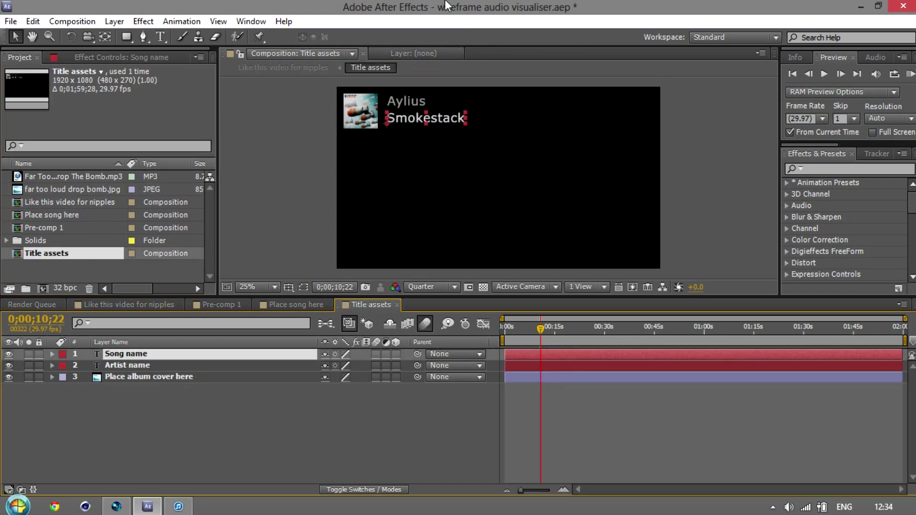
double_click(409, 118)
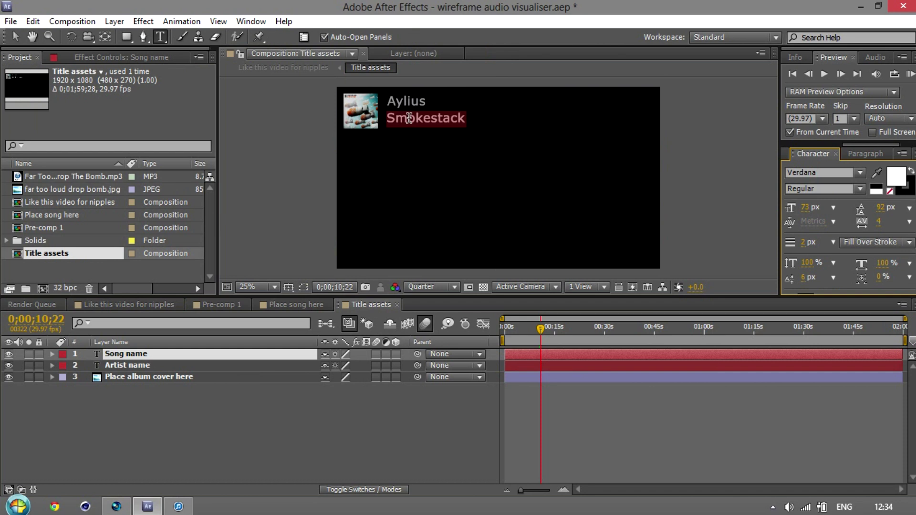
type("Dom")
key("BackSpace")
key("BackSpace")
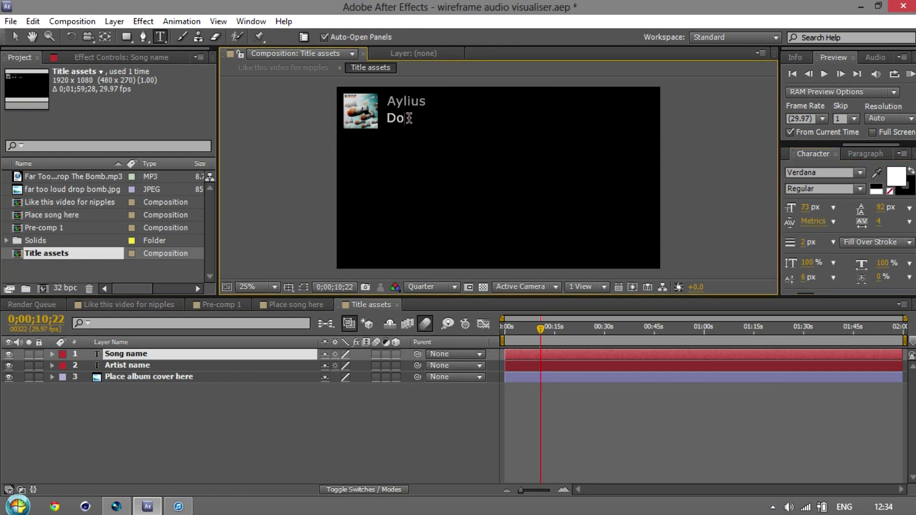
type("ropthe Bomb")
left_click(418, 118)
Change the artist name to 'Far too Loud' and return to the main composition
double_click(179, 365)
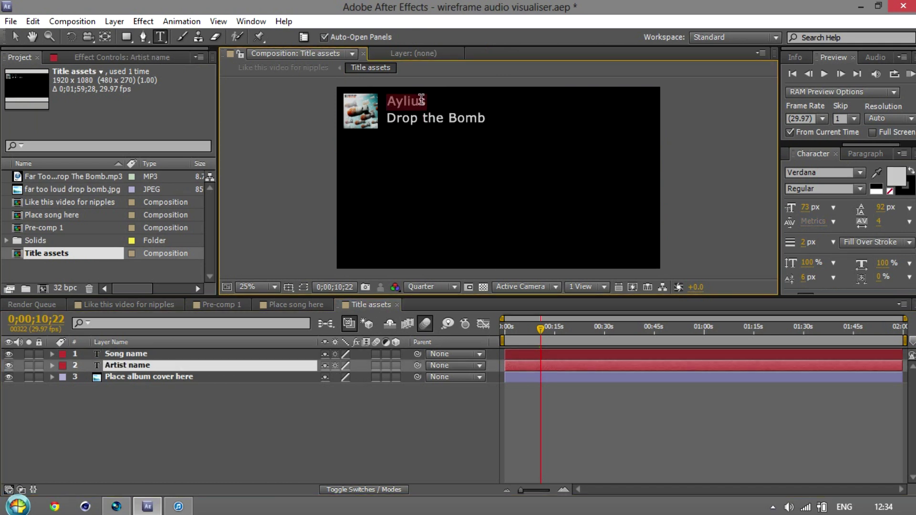
type("Far too Loud")
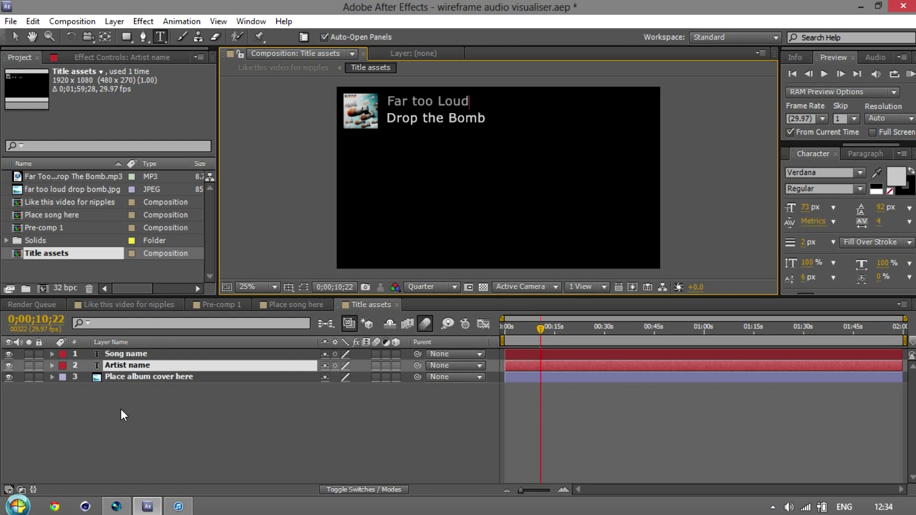
left_click(136, 304)
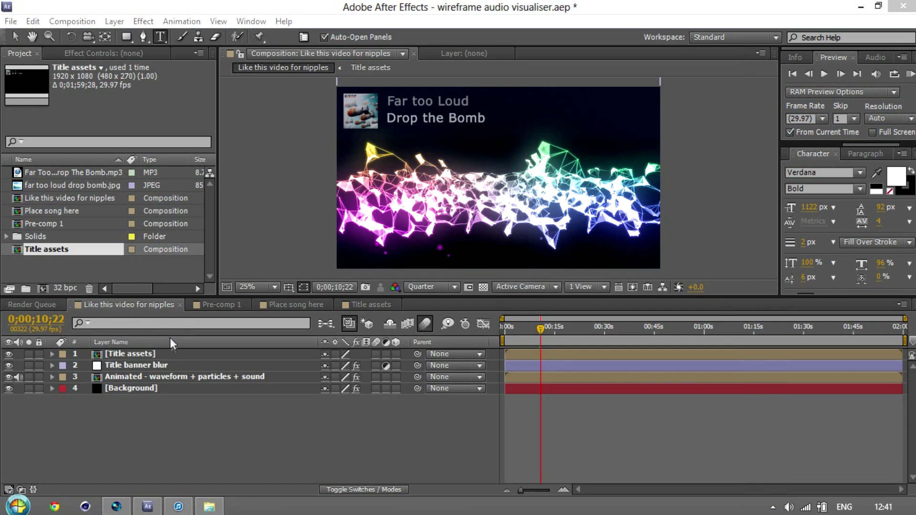
Delete the 4-Color Gradient effect from the animated waveform and particles layer, then reopen Pre-comp 1
left_click(159, 376)
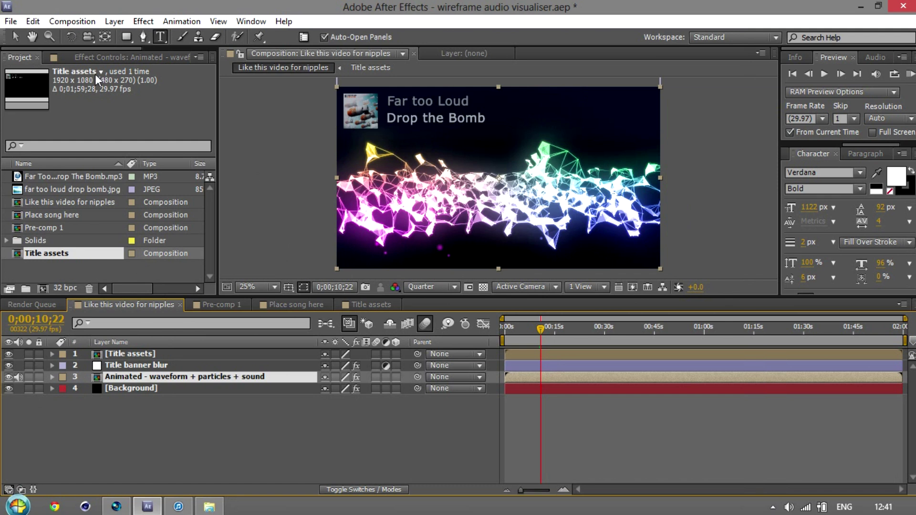
left_click(102, 56)
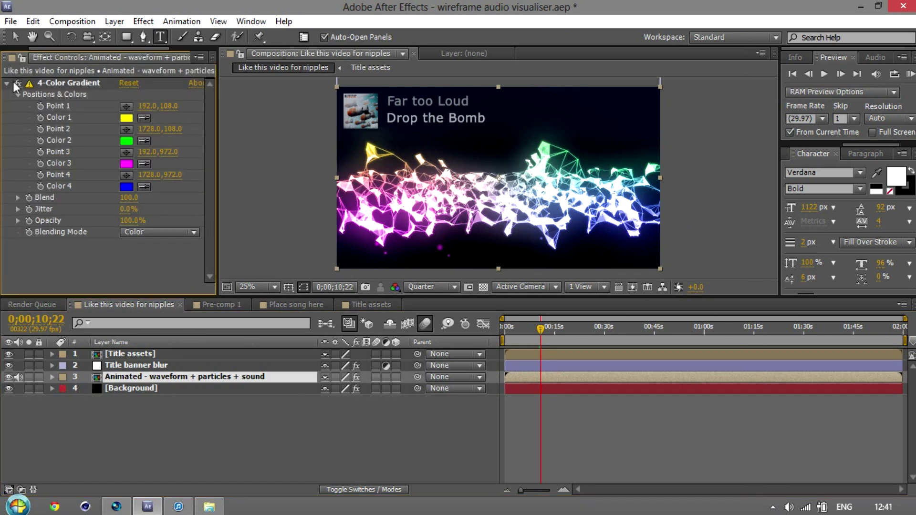
left_click(44, 86)
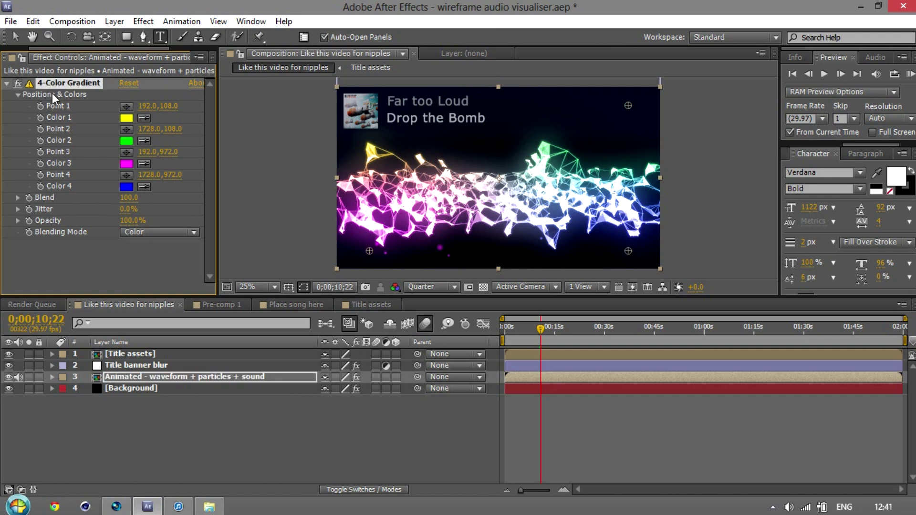
key("Delete")
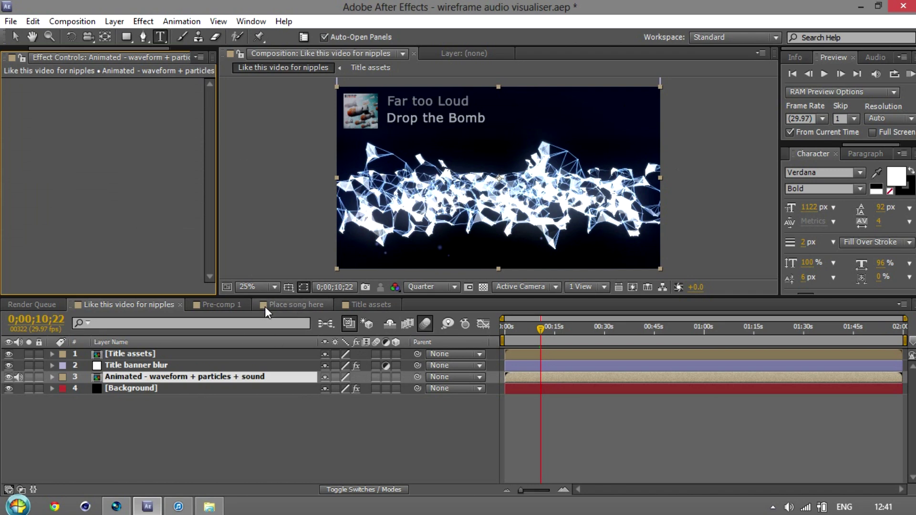
double_click(183, 373)
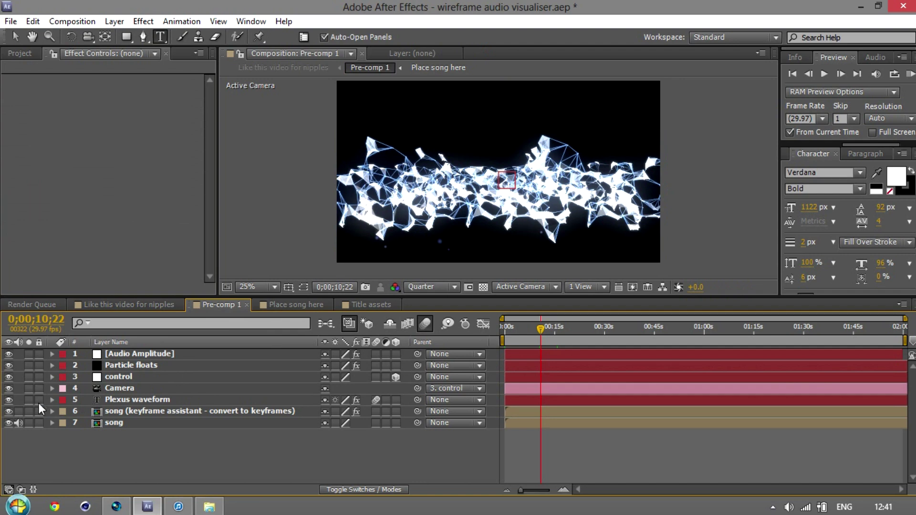
Open the Plexus Lines Renderer's Lines Color picker and try golden yellow and muted magenta hues
left_click(52, 400)
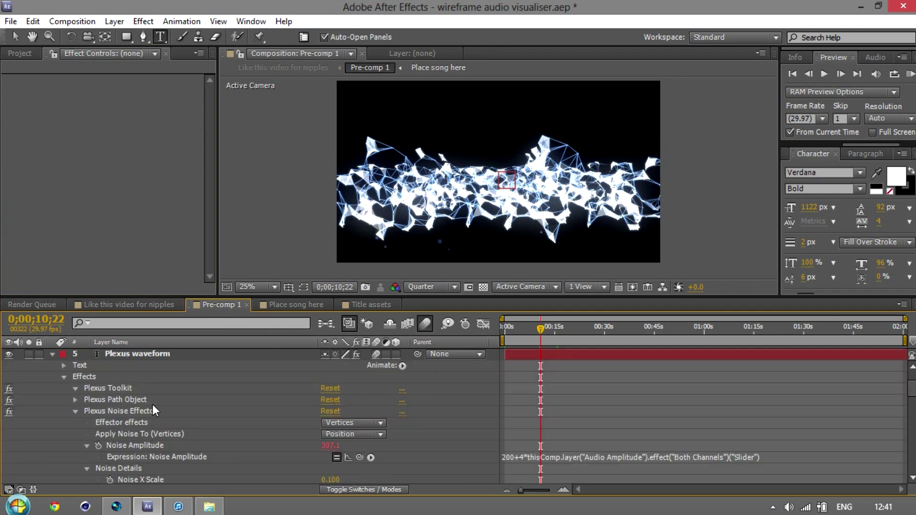
scroll(78, 420, "down", 8)
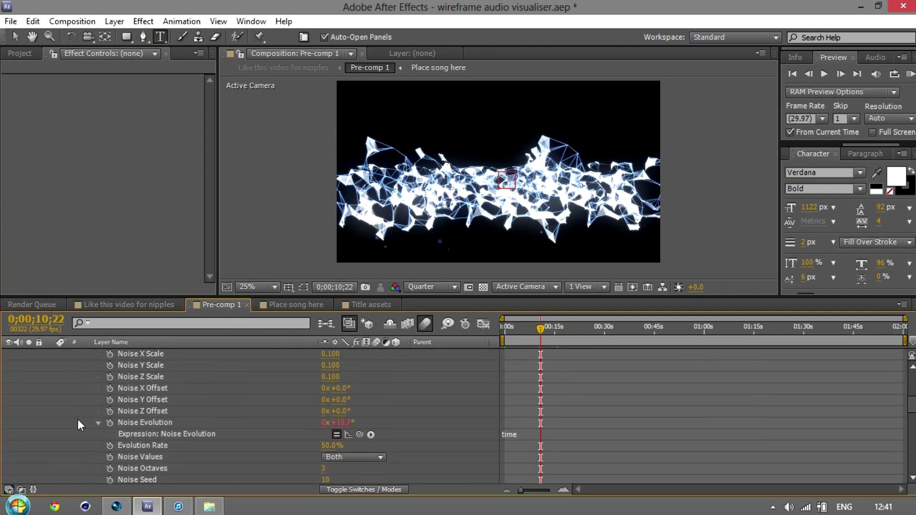
scroll(125, 391, "down", 5)
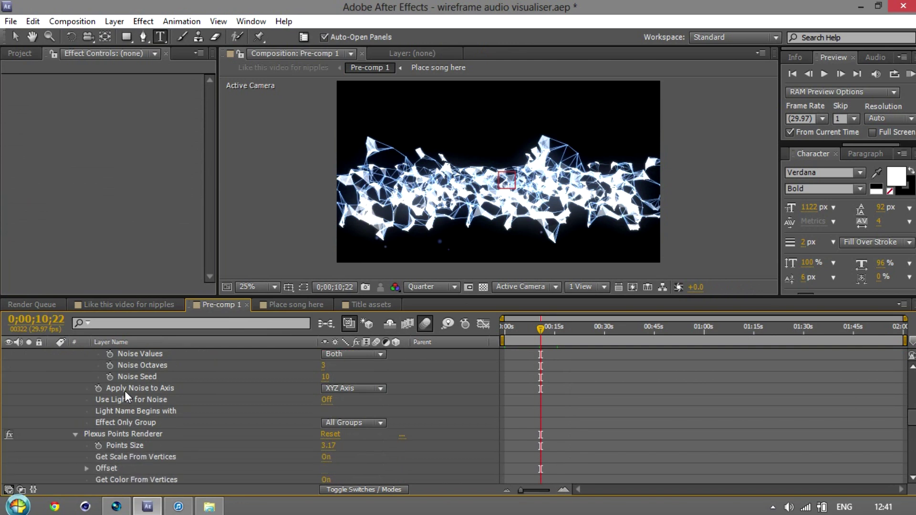
scroll(124, 390, "down", 5)
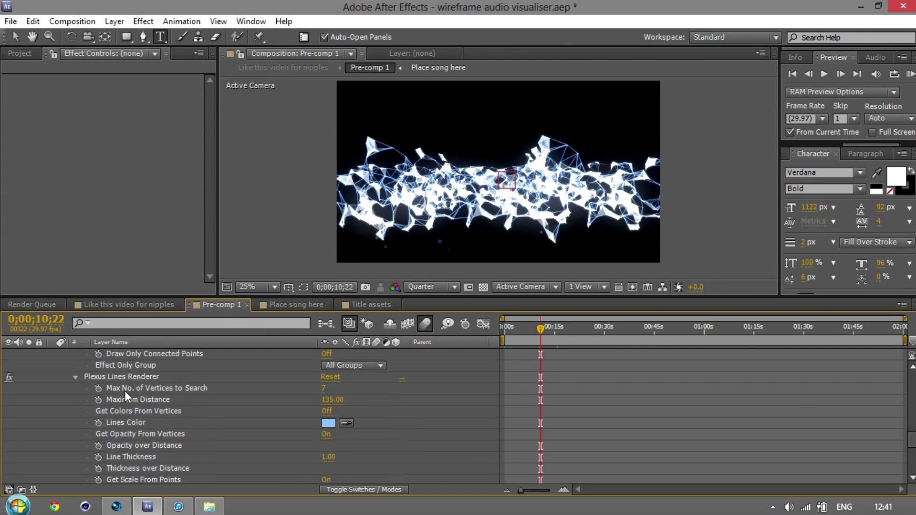
left_click(328, 422)
left_click_drag(530, 210, 262, 124)
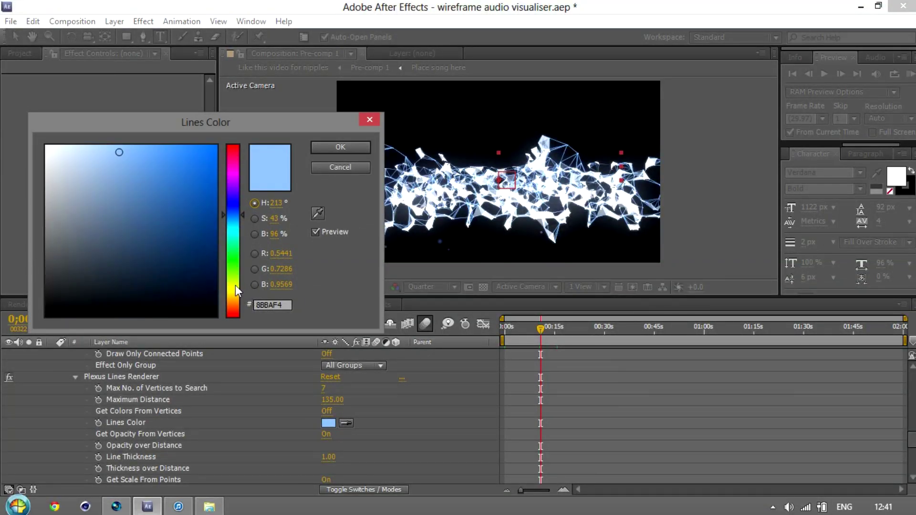
left_click_drag(236, 285, 233, 299)
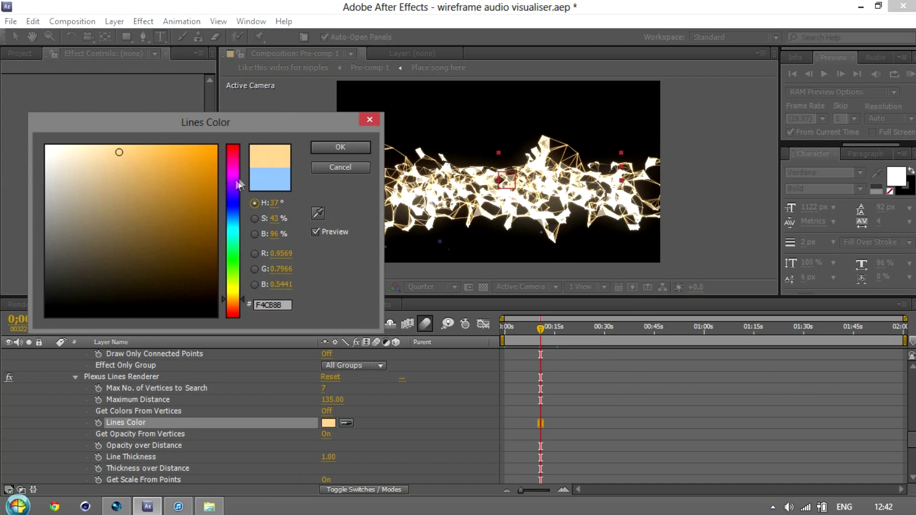
left_click_drag(236, 180, 238, 171)
mouse_move(106, 253)
left_mouse_down()
mouse_move(96, 297)
mouse_move(96, 215)
left_mouse_up()
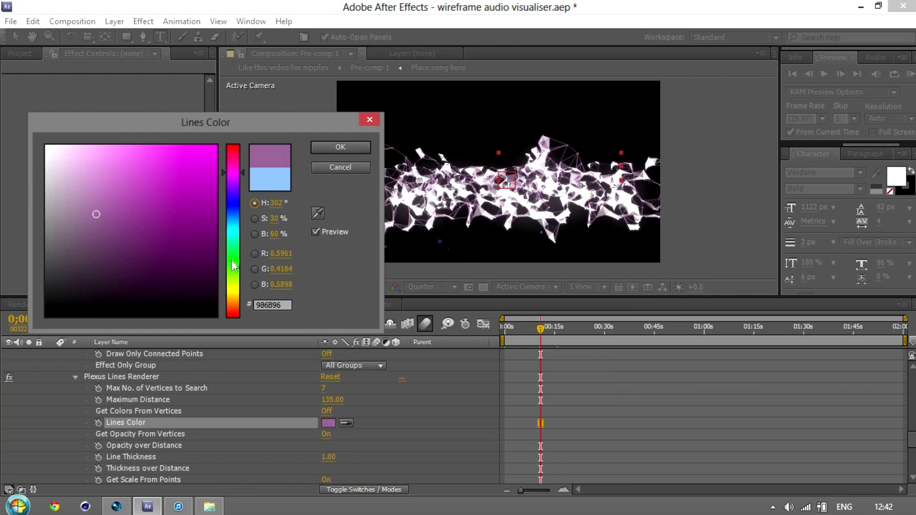
Settle on light pinkish red E78282 for the lines and check it at about 23 seconds
left_click(232, 287)
left_click(234, 152)
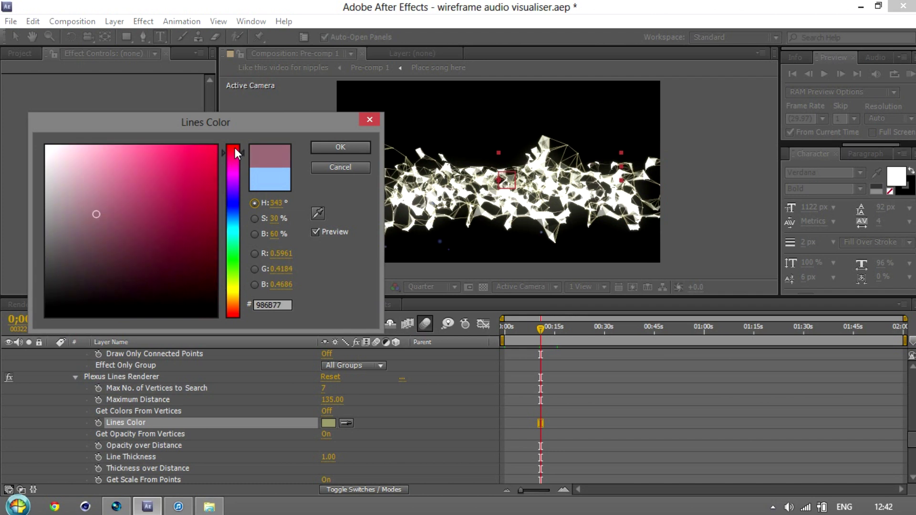
left_click_drag(235, 147, 241, 136)
left_click(194, 180)
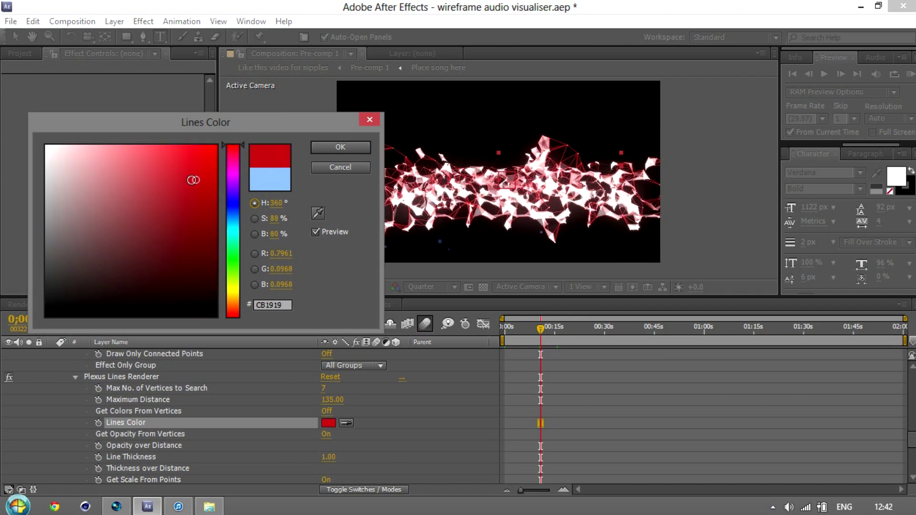
left_click(122, 147)
left_click(121, 162)
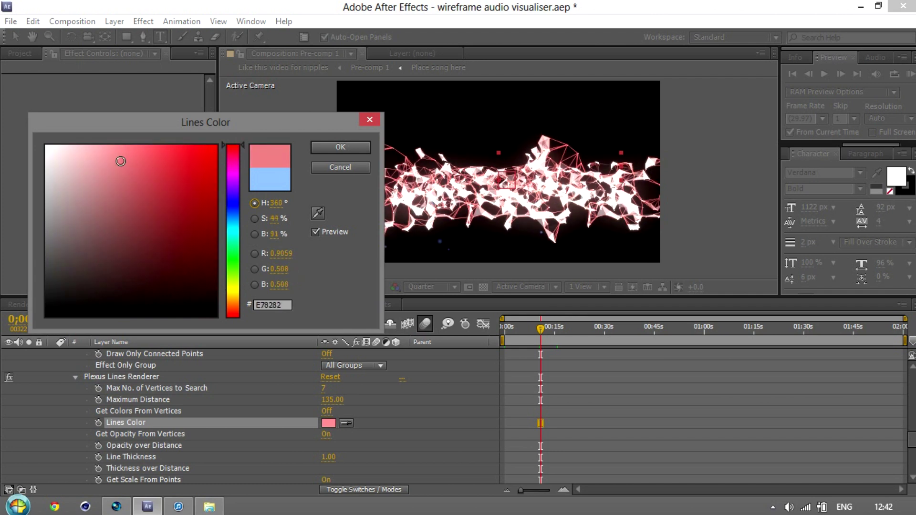
left_click(342, 149)
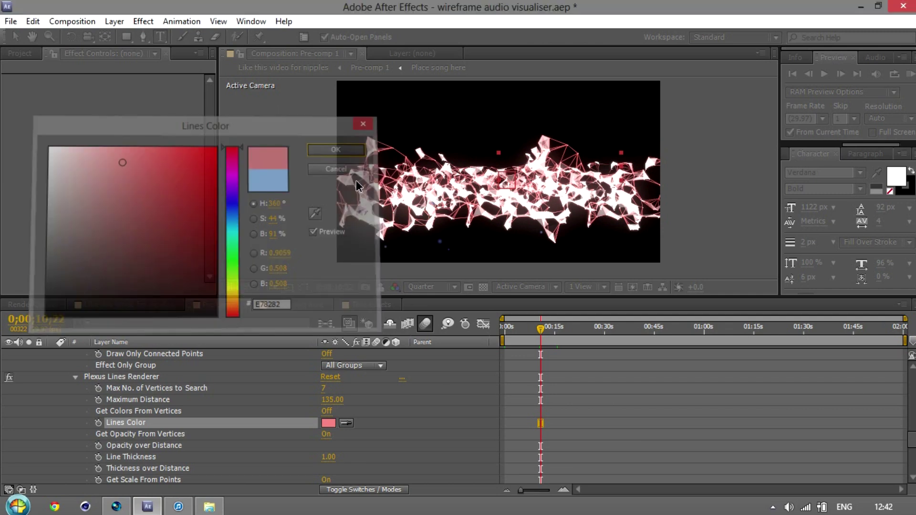
left_click(581, 327)
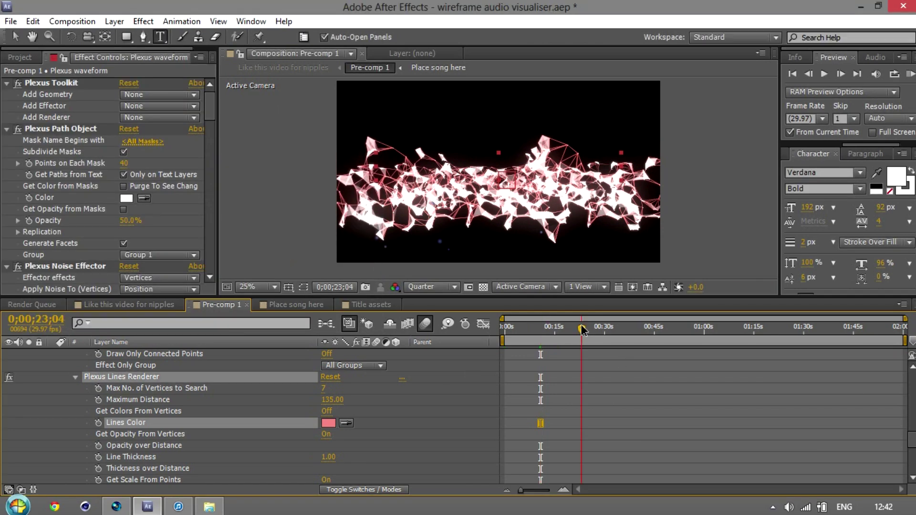
In the main composition, set the Background layer's Ramp Start Color to dark red 653030
left_click(155, 304)
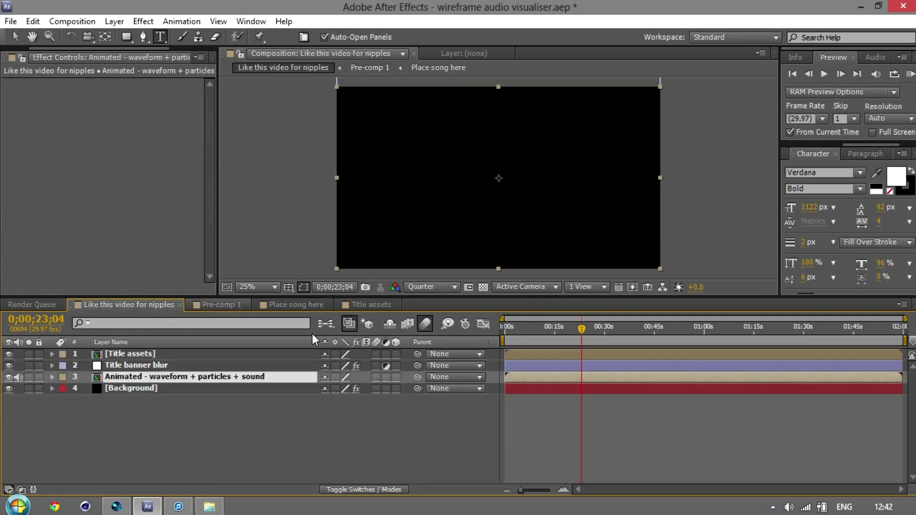
left_click(520, 329)
left_click(568, 328)
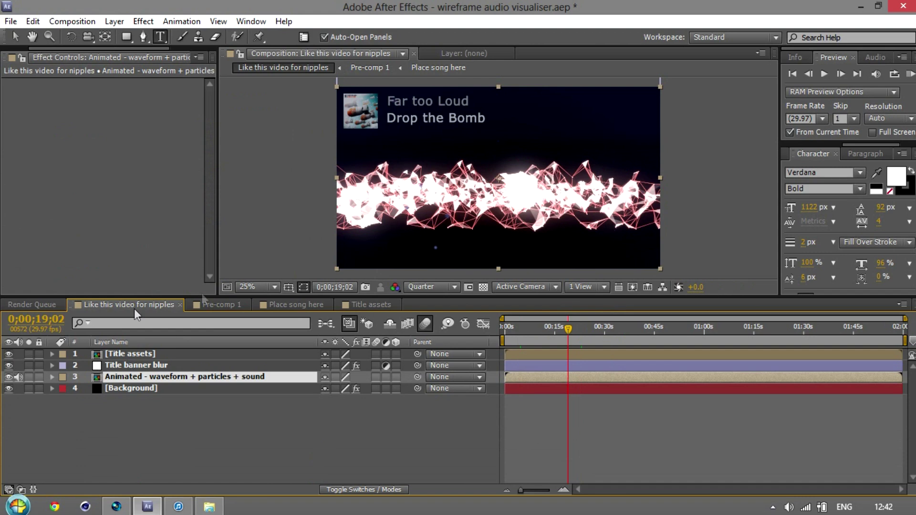
left_click(121, 384)
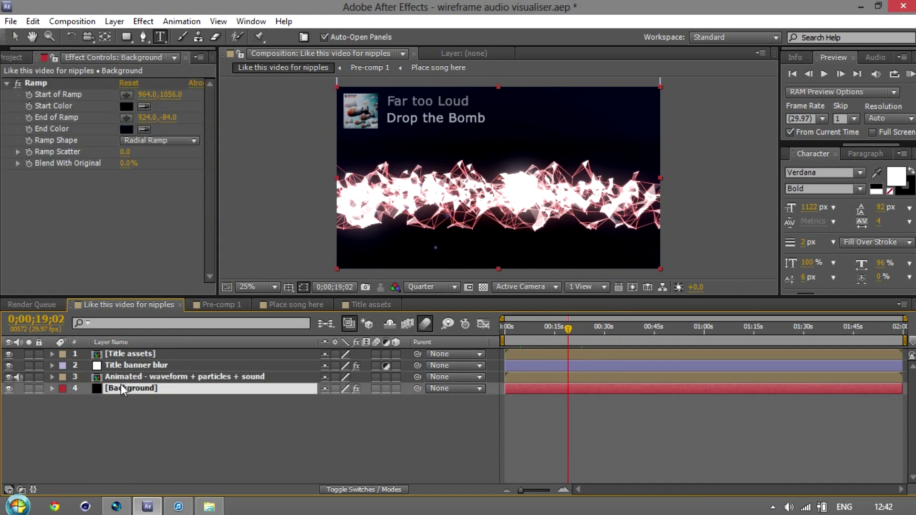
left_click(126, 106)
left_click_drag(145, 175, 136, 248)
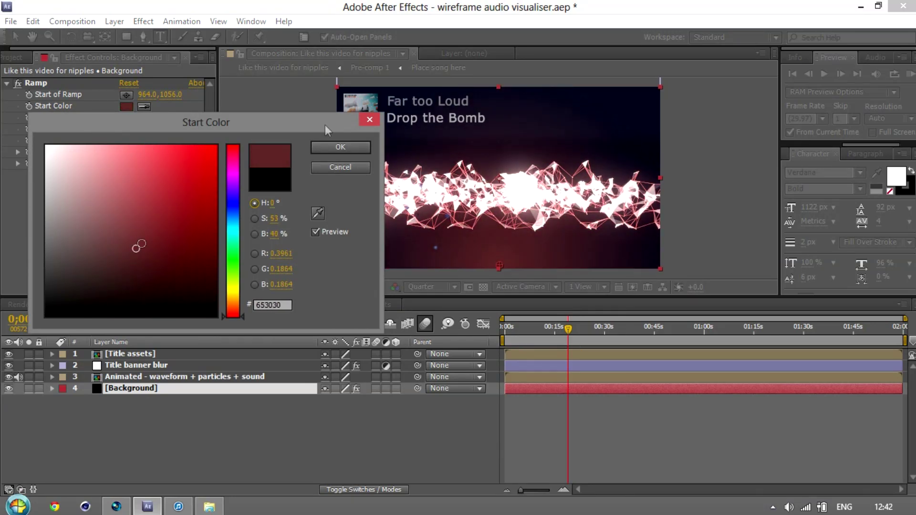
left_click(340, 147)
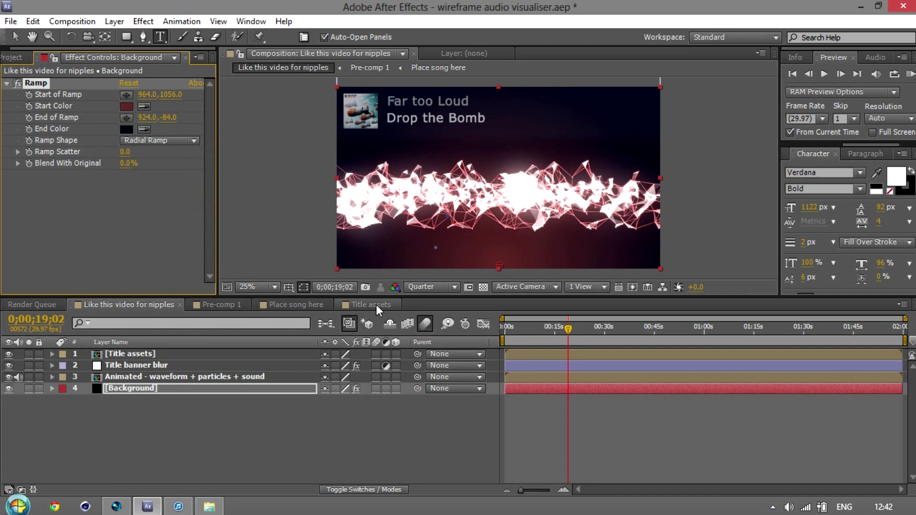
Preview the red glow at around 25, 15, 19 and 12 seconds, then return to Pre-comp 1
left_click(587, 330)
left_click(539, 330)
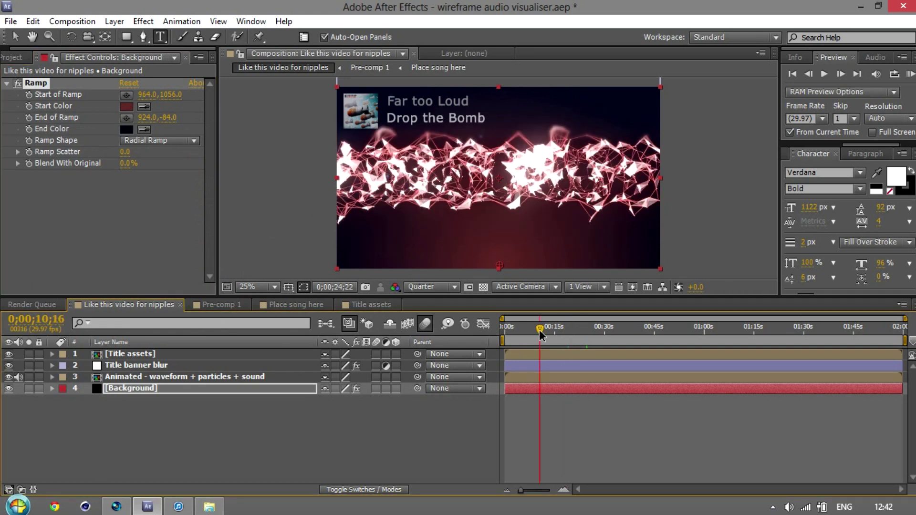
left_click(568, 331)
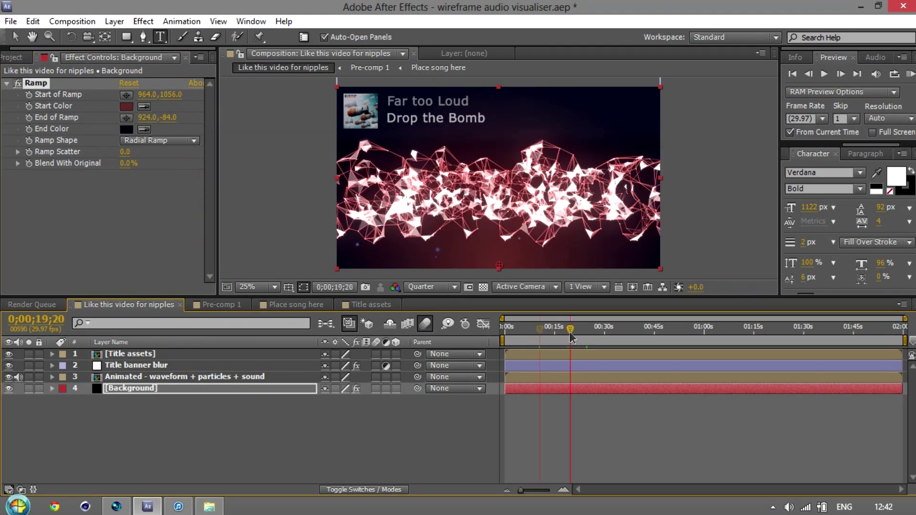
left_click(545, 328)
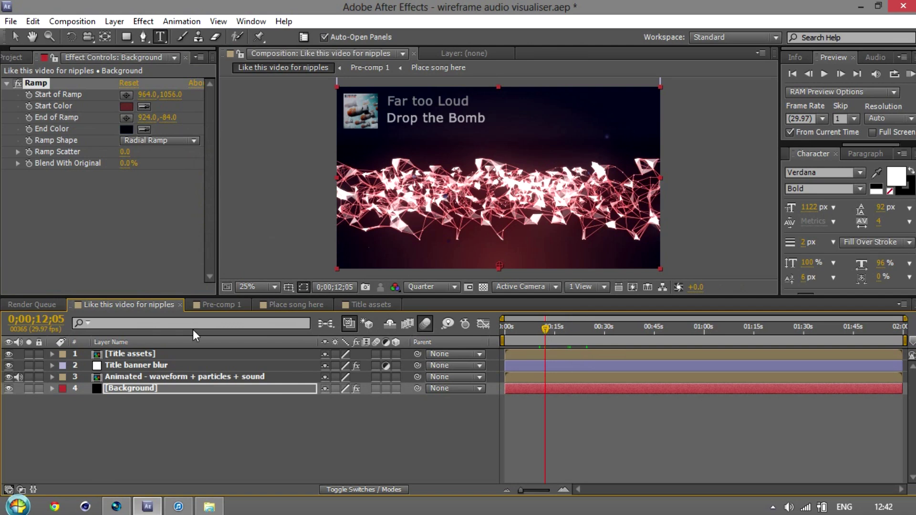
left_click(368, 304)
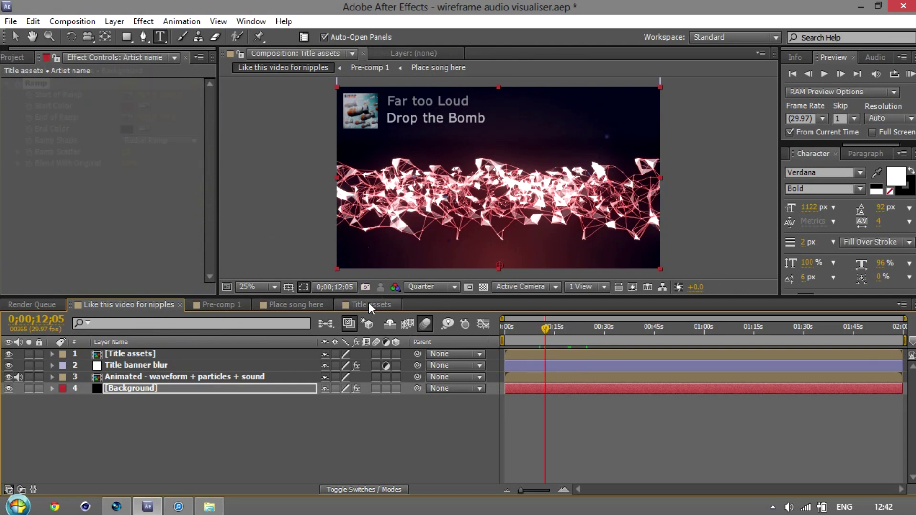
left_click(232, 305)
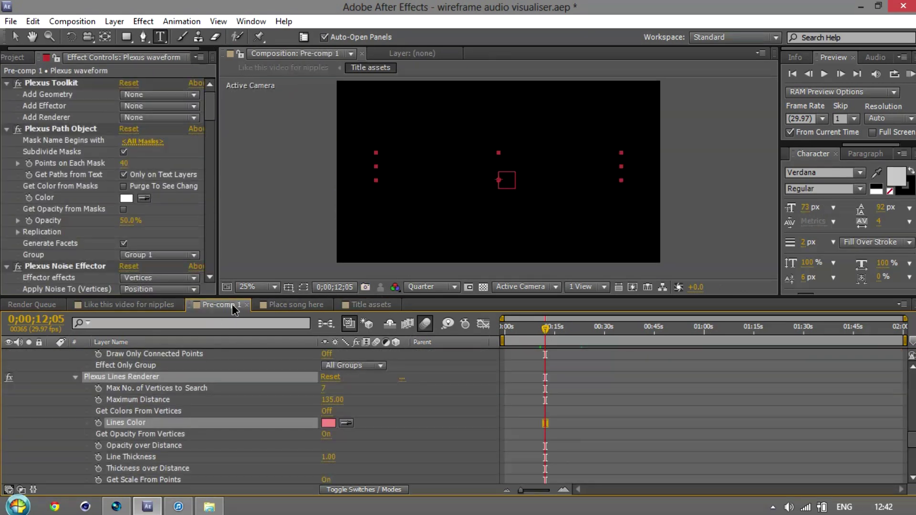
Select the multiplier in the Noise Amplitude expression, enter 8, and apply it
scroll(140, 414, "up", 8)
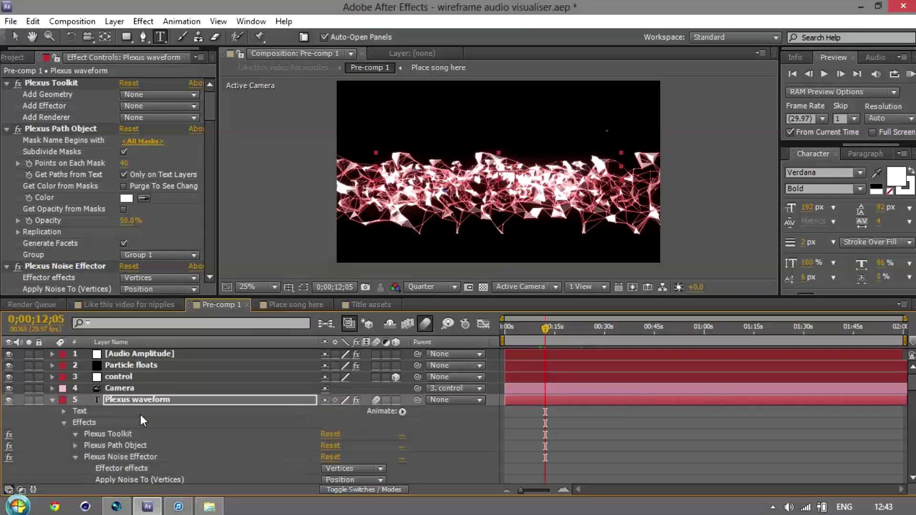
scroll(140, 414, "down", 7)
scroll(140, 414, "up", 10)
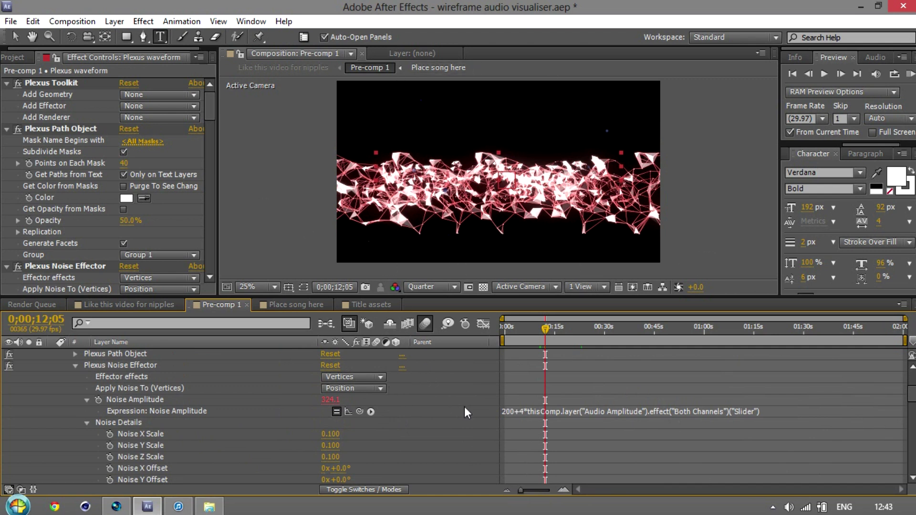
left_click(534, 411)
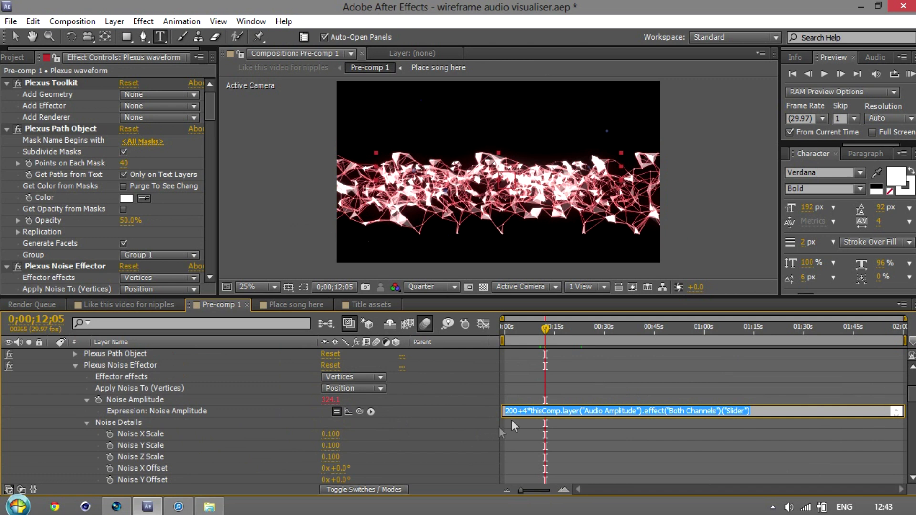
left_click(525, 411)
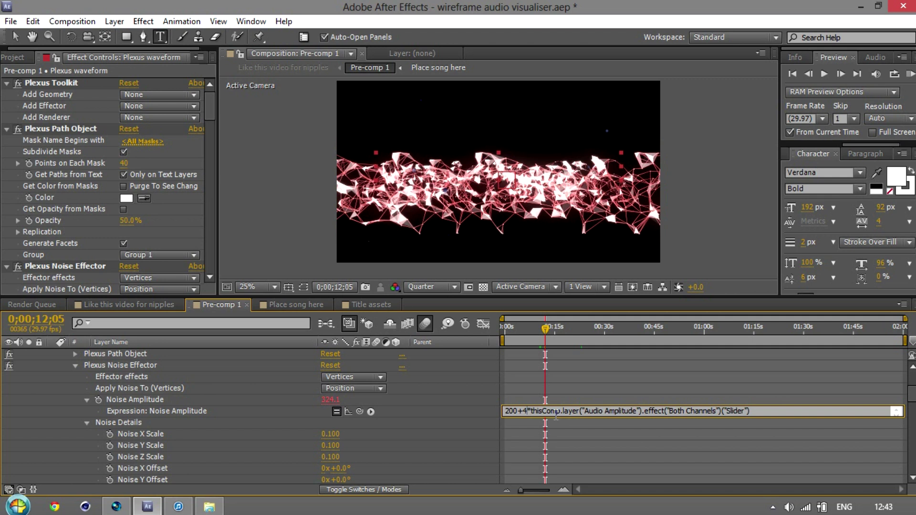
double_click(524, 410)
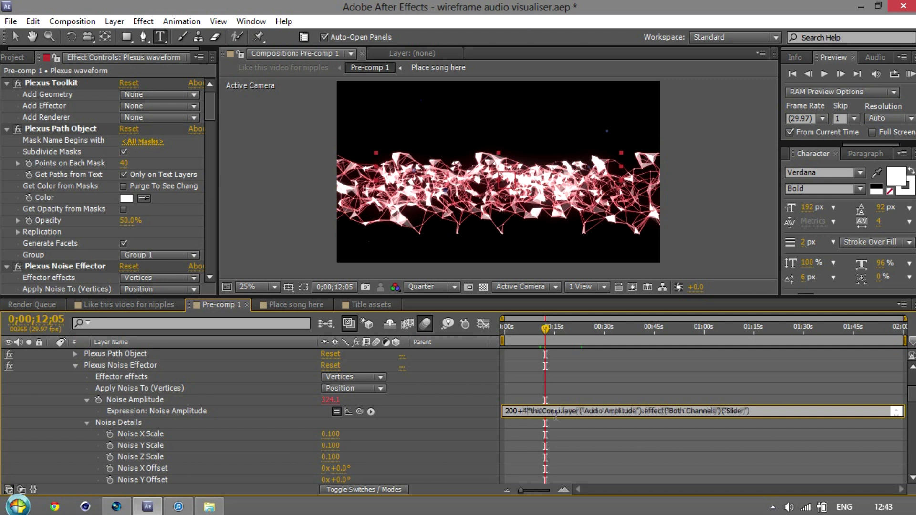
type("8")
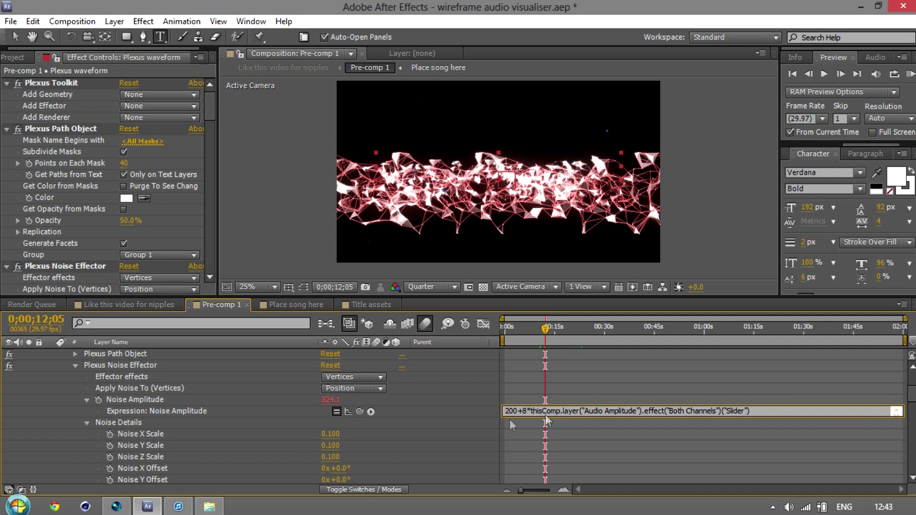
left_click(459, 412)
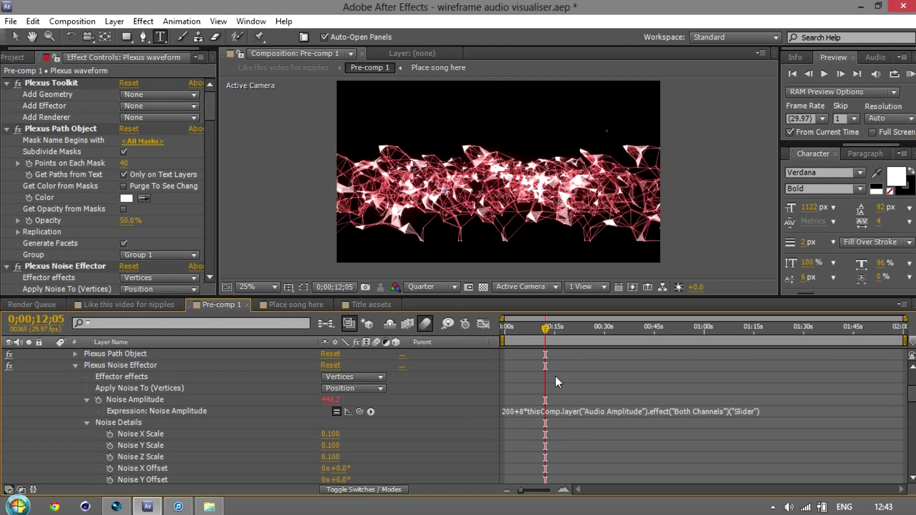
Replace the Noise Amplitude multiplier 8 with 4 and commit the expression
left_click(524, 411)
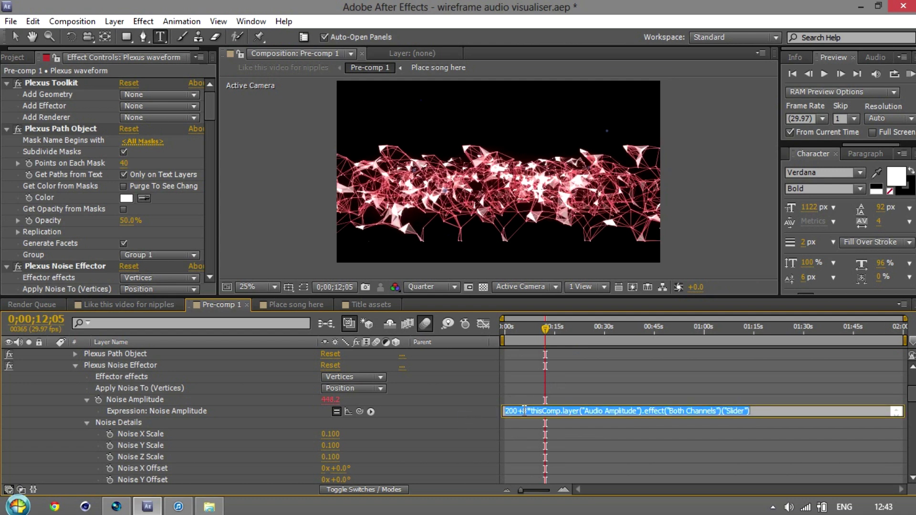
left_click(525, 411)
key("BackSpace")
type("4")
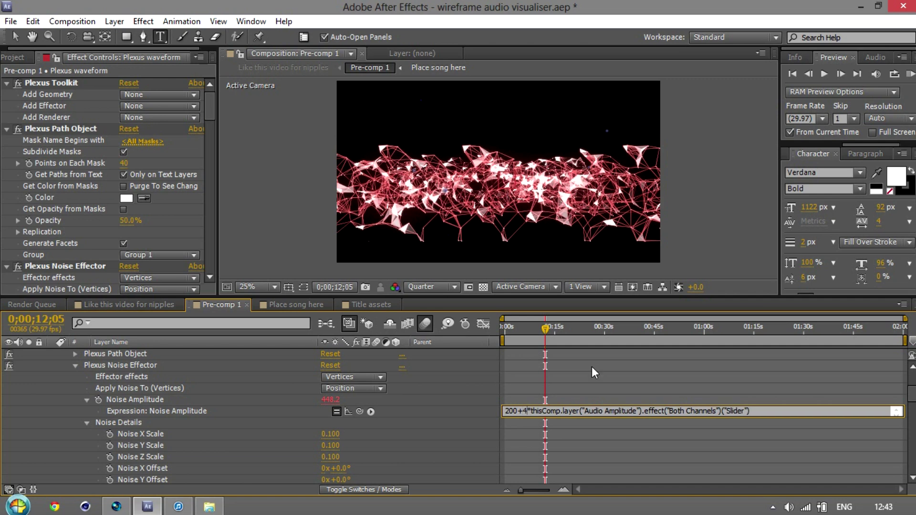
left_click(441, 411)
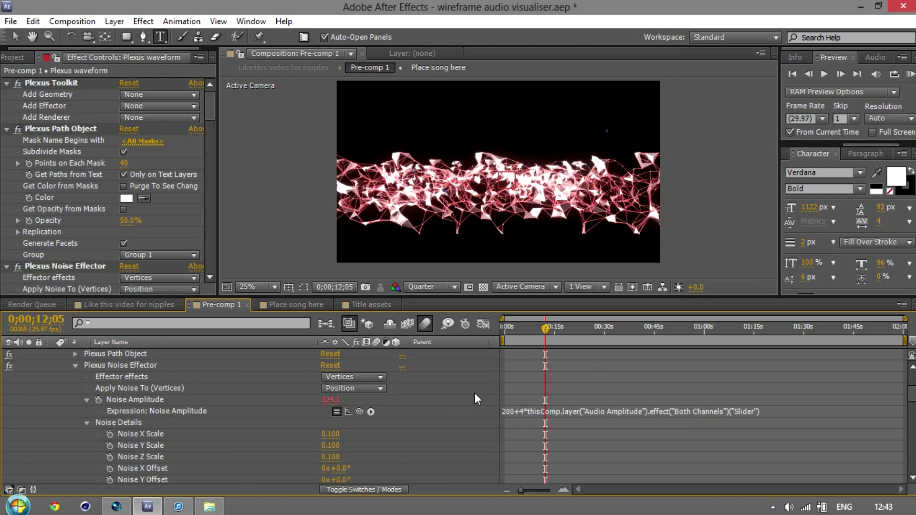
scroll(474, 394, "down", 3)
scroll(474, 393, "down", 1)
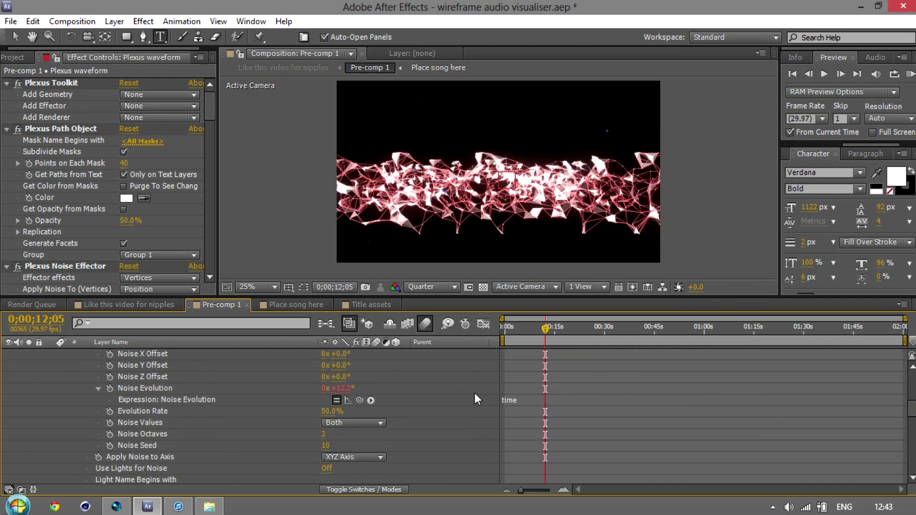
left_click(509, 401)
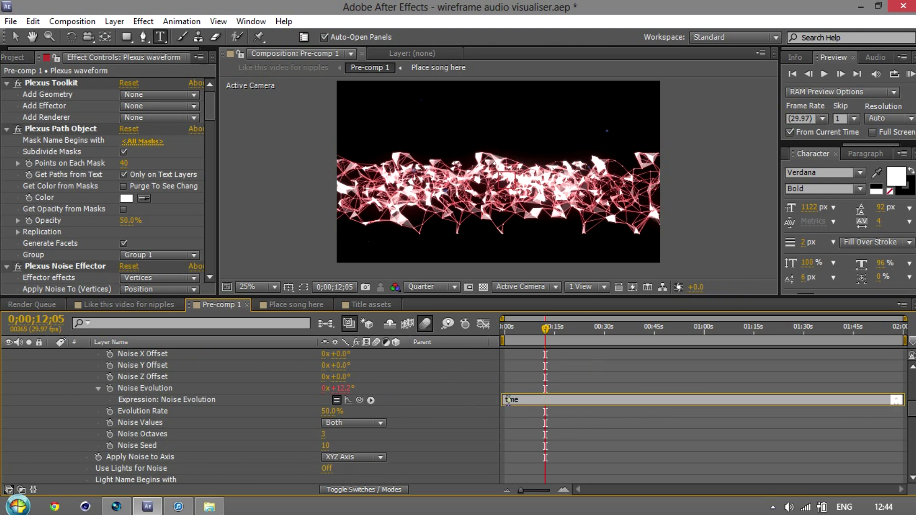
type("i")
key("Home")
type("2*")
key("BackSpace")
key("BackSpace")
left_click(531, 420)
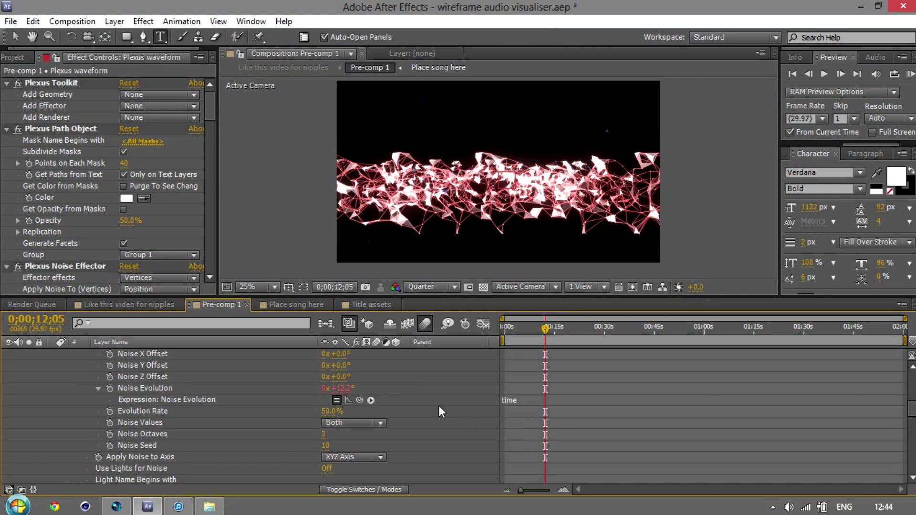
scroll(441, 412, "down", 8)
scroll(439, 409, "down", 8)
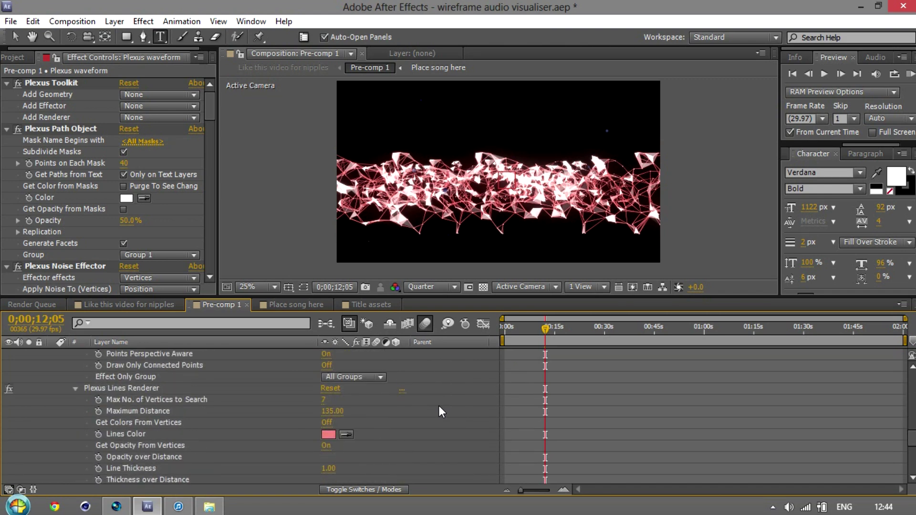
scroll(439, 407, "up", 12)
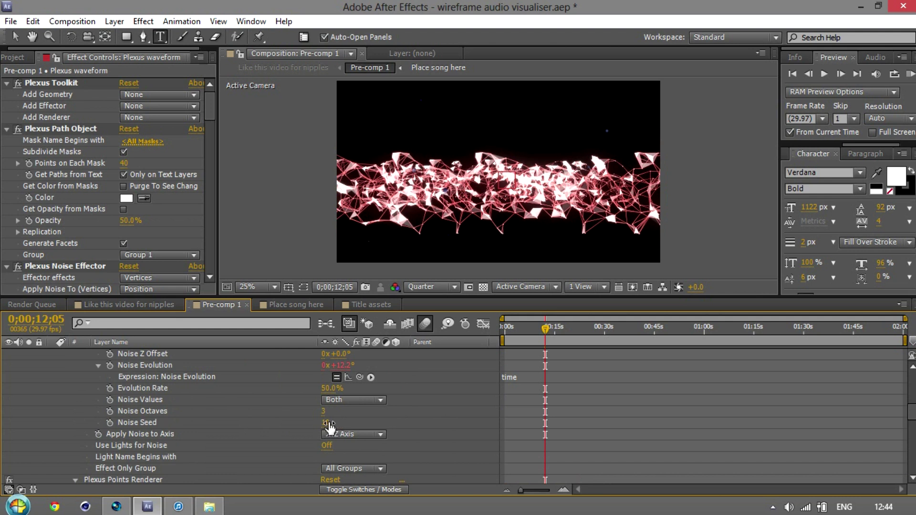
Try Noise Seed values 69 and 500, settle on 69, then switch to the main title composition
left_click_drag(326, 422, 348, 424)
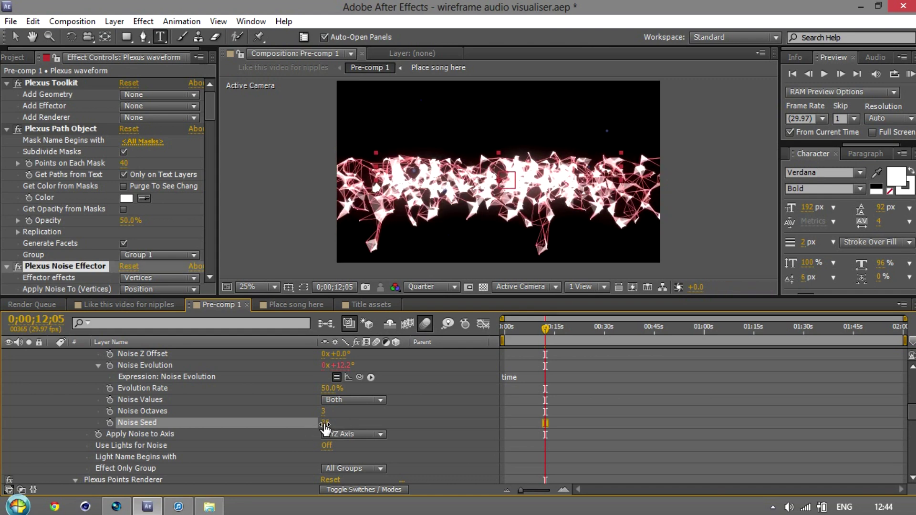
left_click(326, 423)
type("69")
left_click(443, 422)
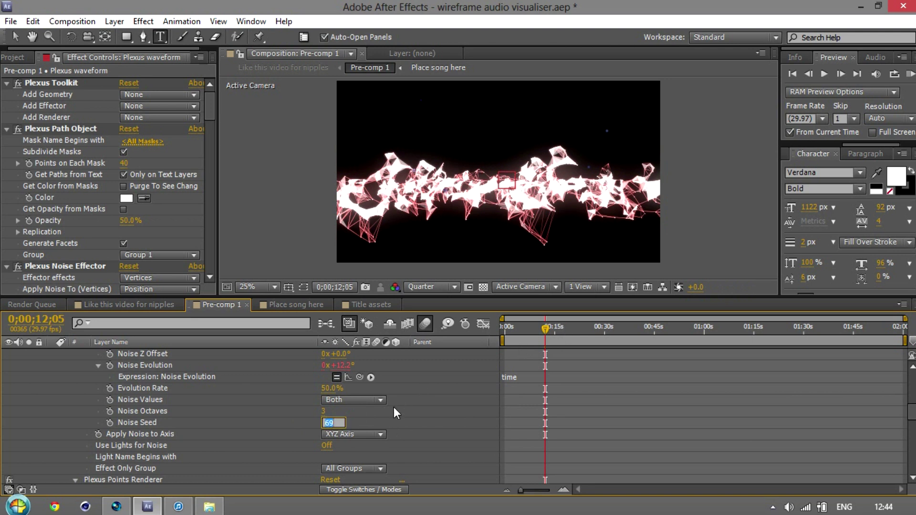
type("500")
left_click(416, 422)
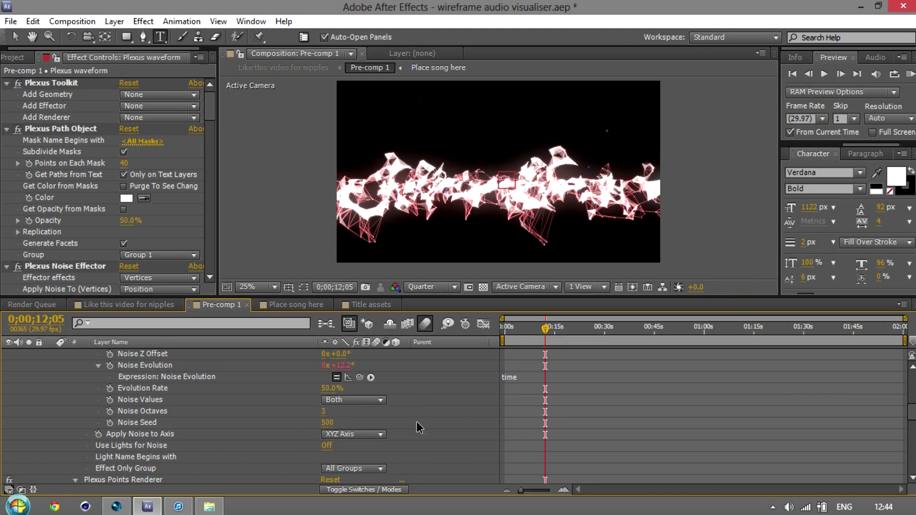
left_click(326, 423)
type("69")
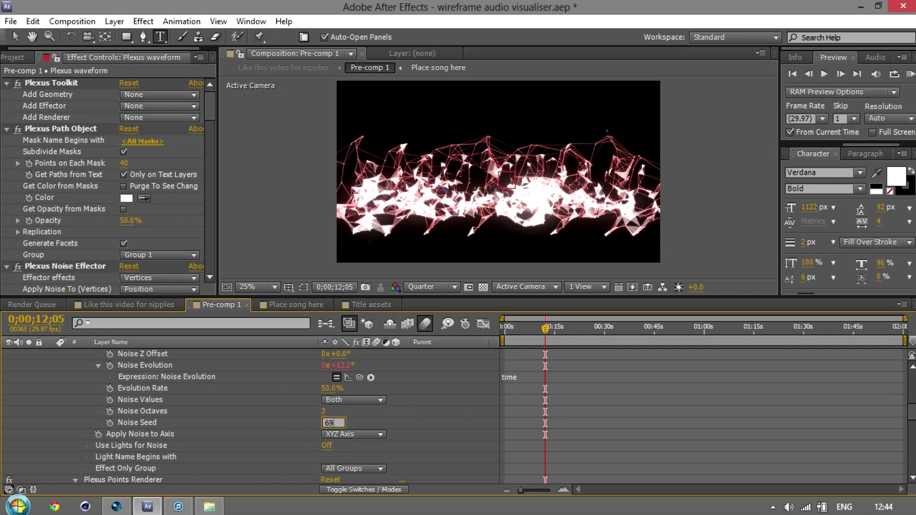
left_click(450, 419)
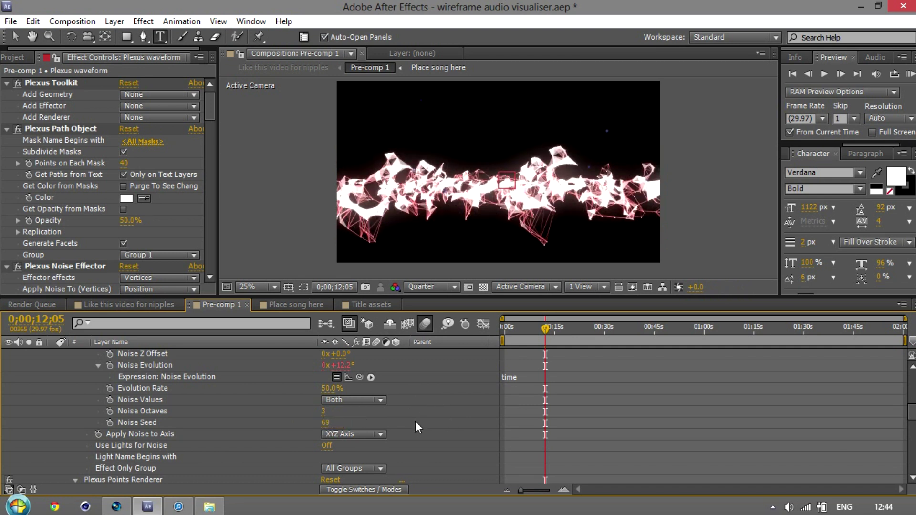
left_click(129, 304)
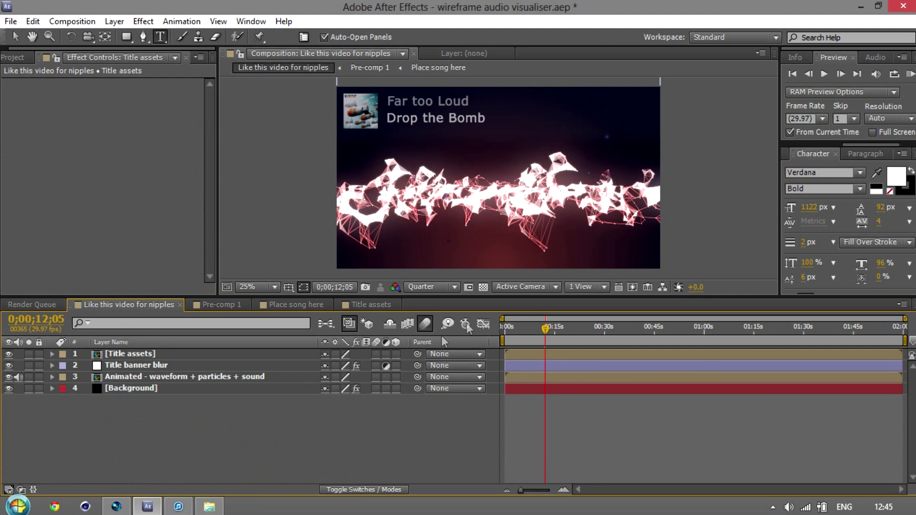
Keyframe Title assets Opacity at 12;05 and at 16;01, lowering it to 0% there
left_click(119, 353)
key("t")
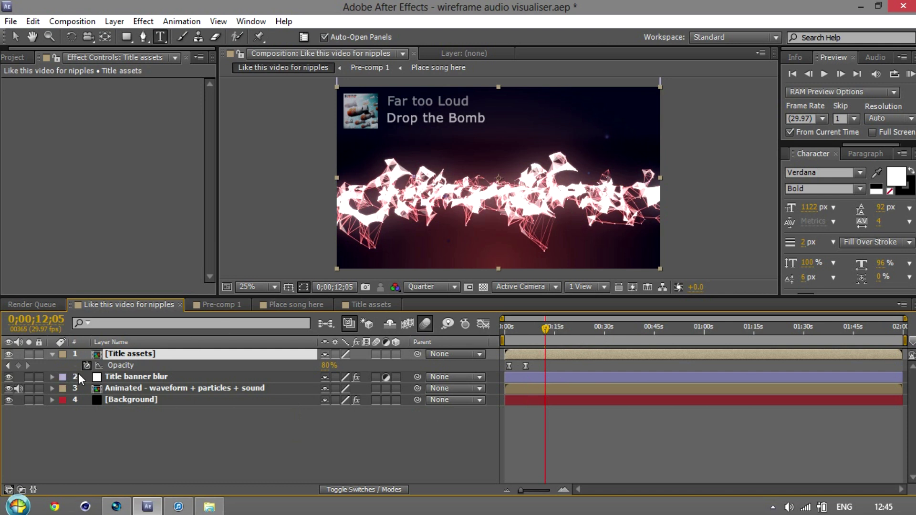
left_click(18, 365)
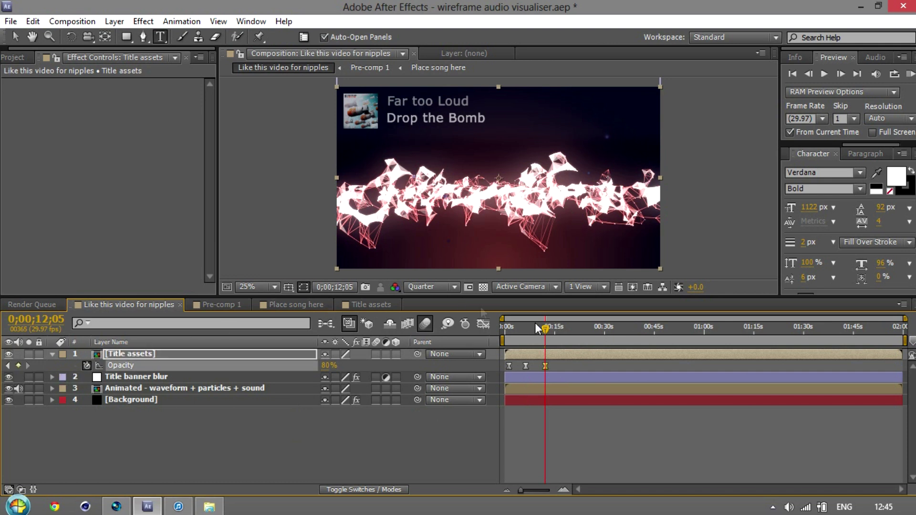
left_click_drag(545, 325, 557, 325)
left_click(557, 326)
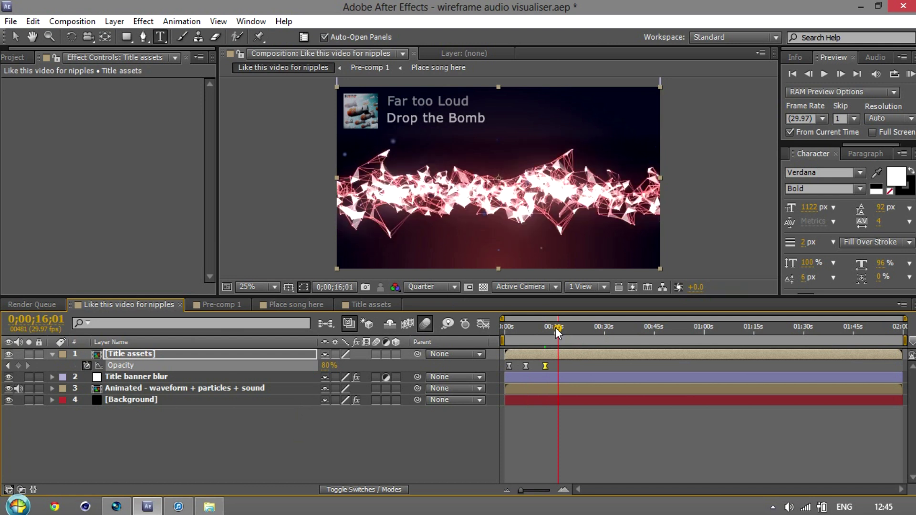
left_click(18, 365)
left_click_drag(329, 371, 170, 379)
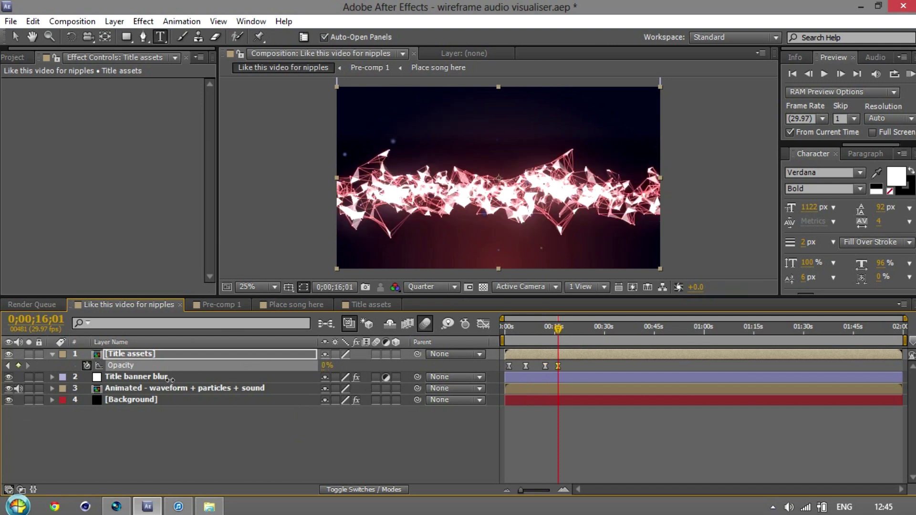
Check the title at 11;17, 1;18;29, 7;09 and 9;16 on the timeline
left_click(542, 327)
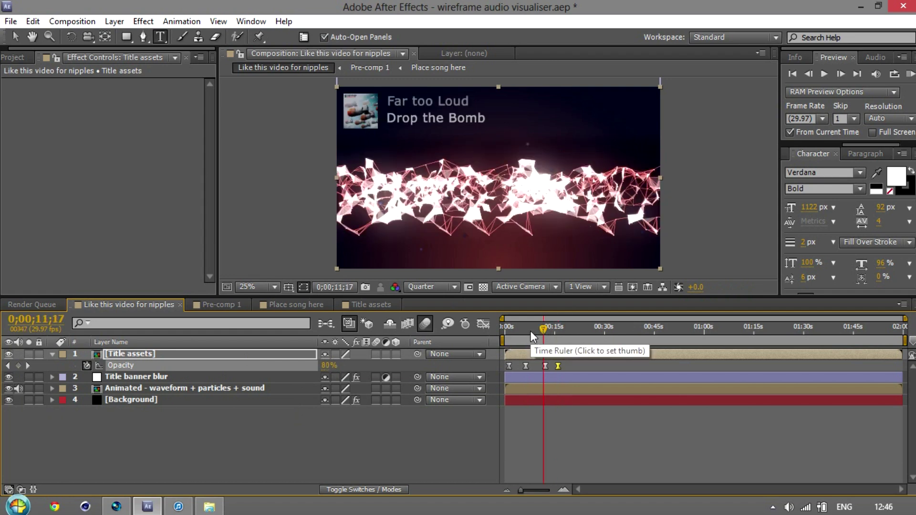
left_click(766, 328)
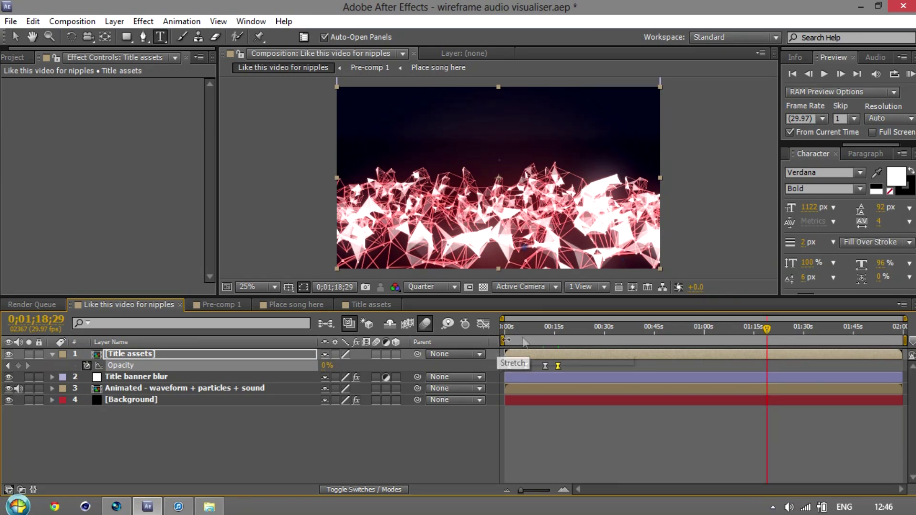
left_click(529, 329)
left_click(536, 328)
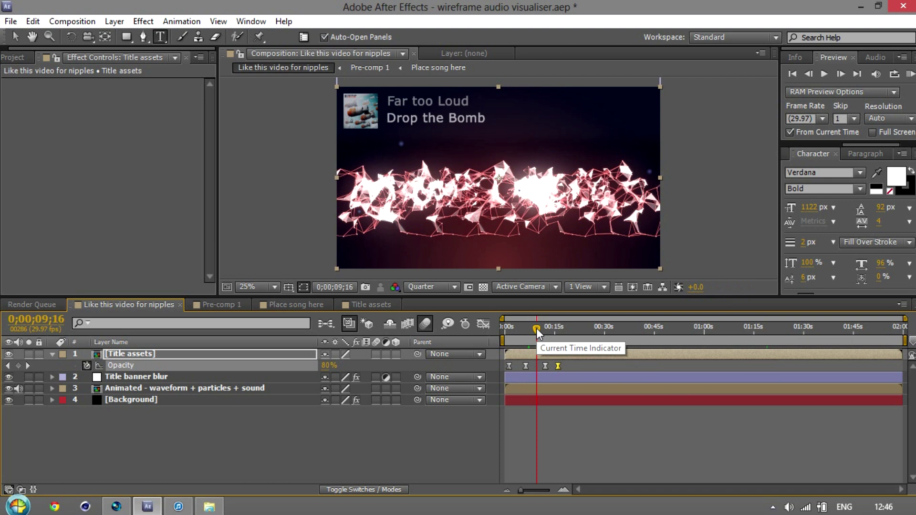
Add Title banner blur Opacity keyframes at 12;05 and 16;01, matching the title fade
left_click(112, 376)
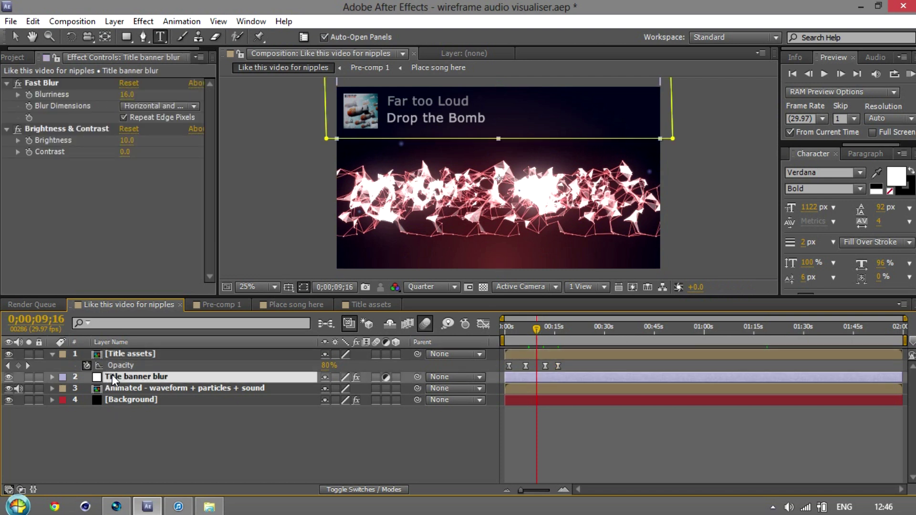
key("t")
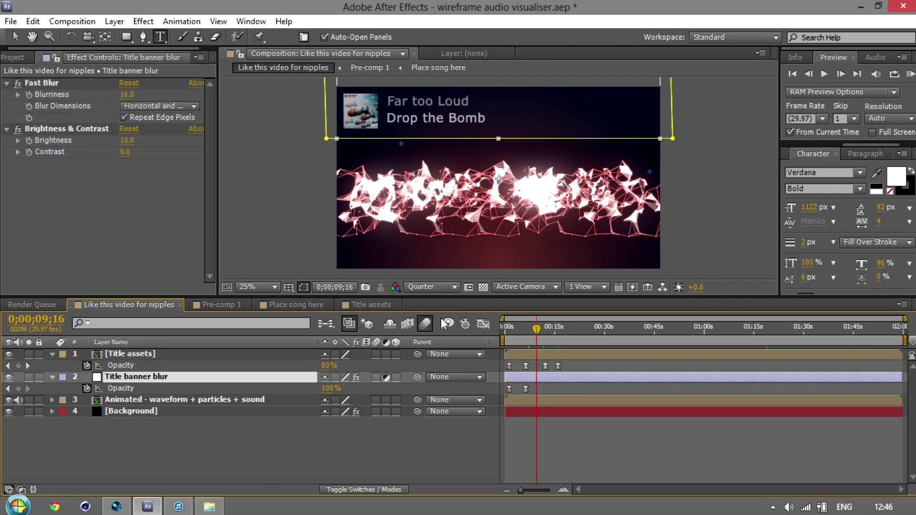
left_click(28, 365)
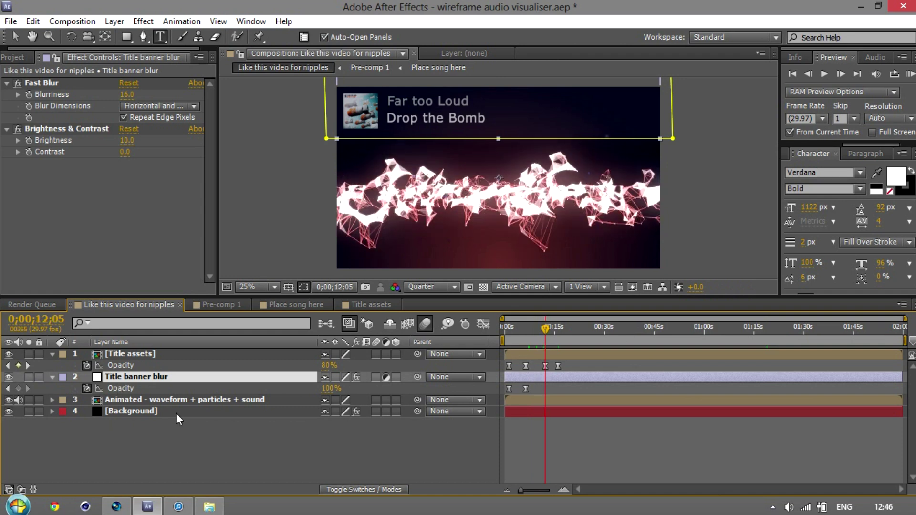
left_click(29, 365)
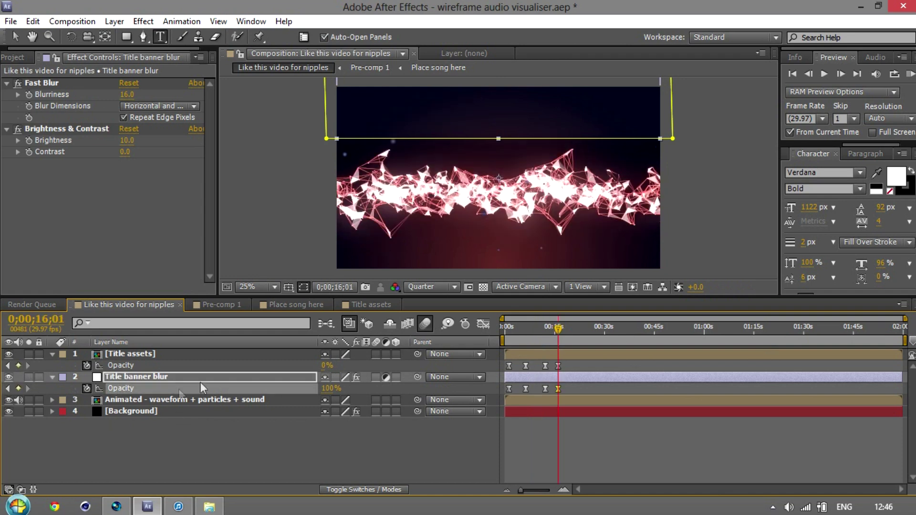
Preview the composition starting from 9;10
left_click(536, 327)
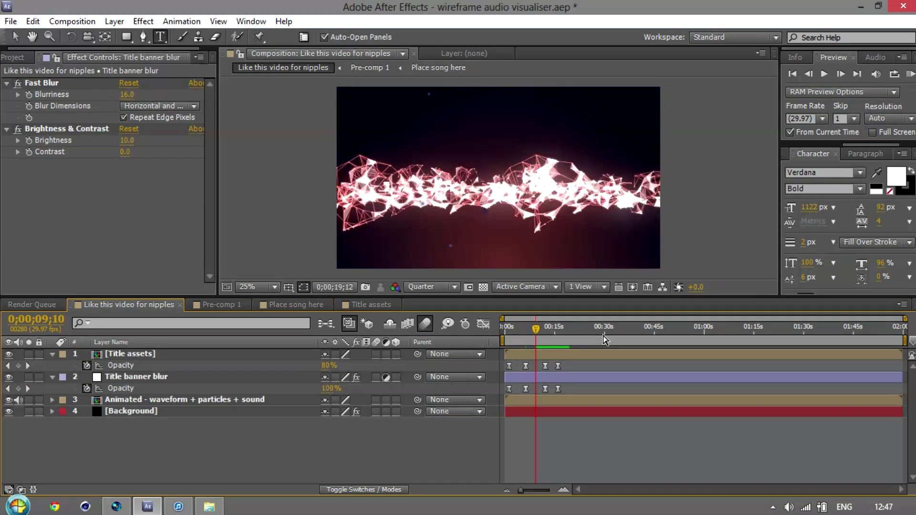
key("space")
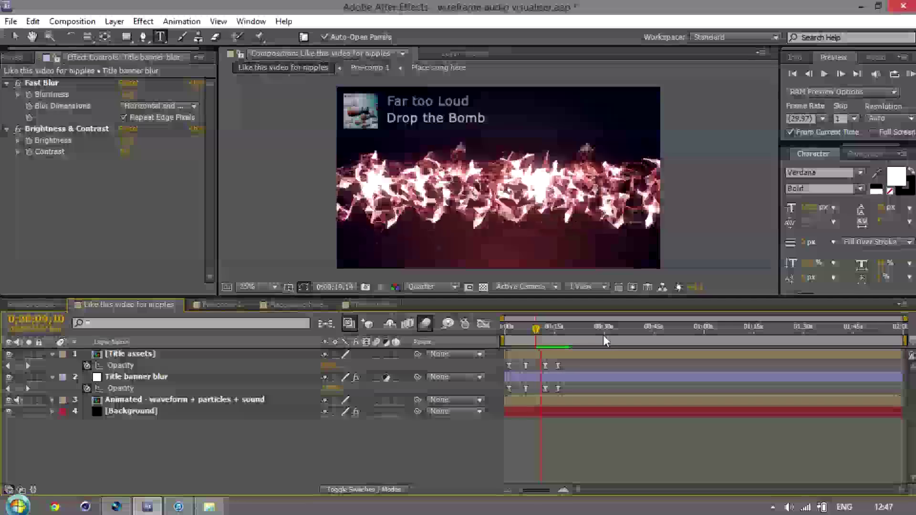